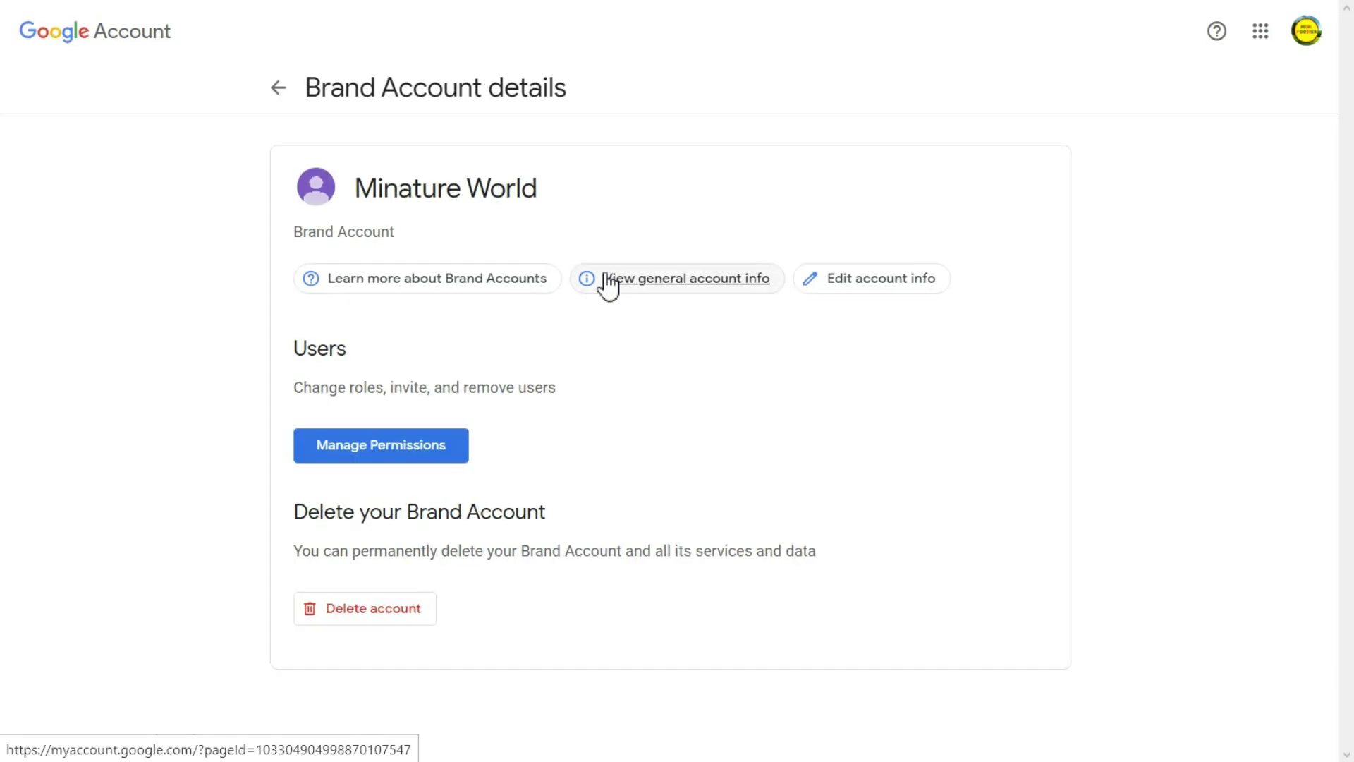
Open the user permissions of the Minature World Brand Account and check the primary owner entry.
click(375, 455)
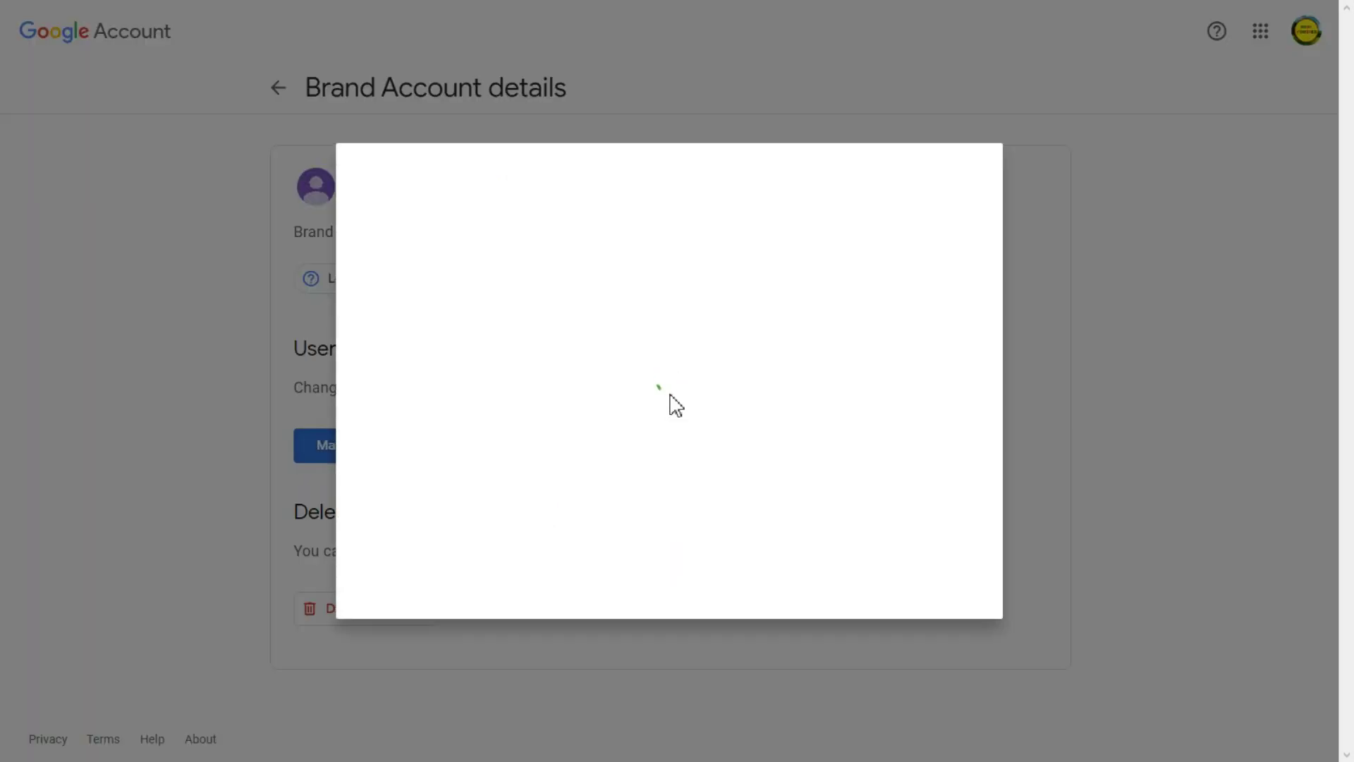
click(708, 547)
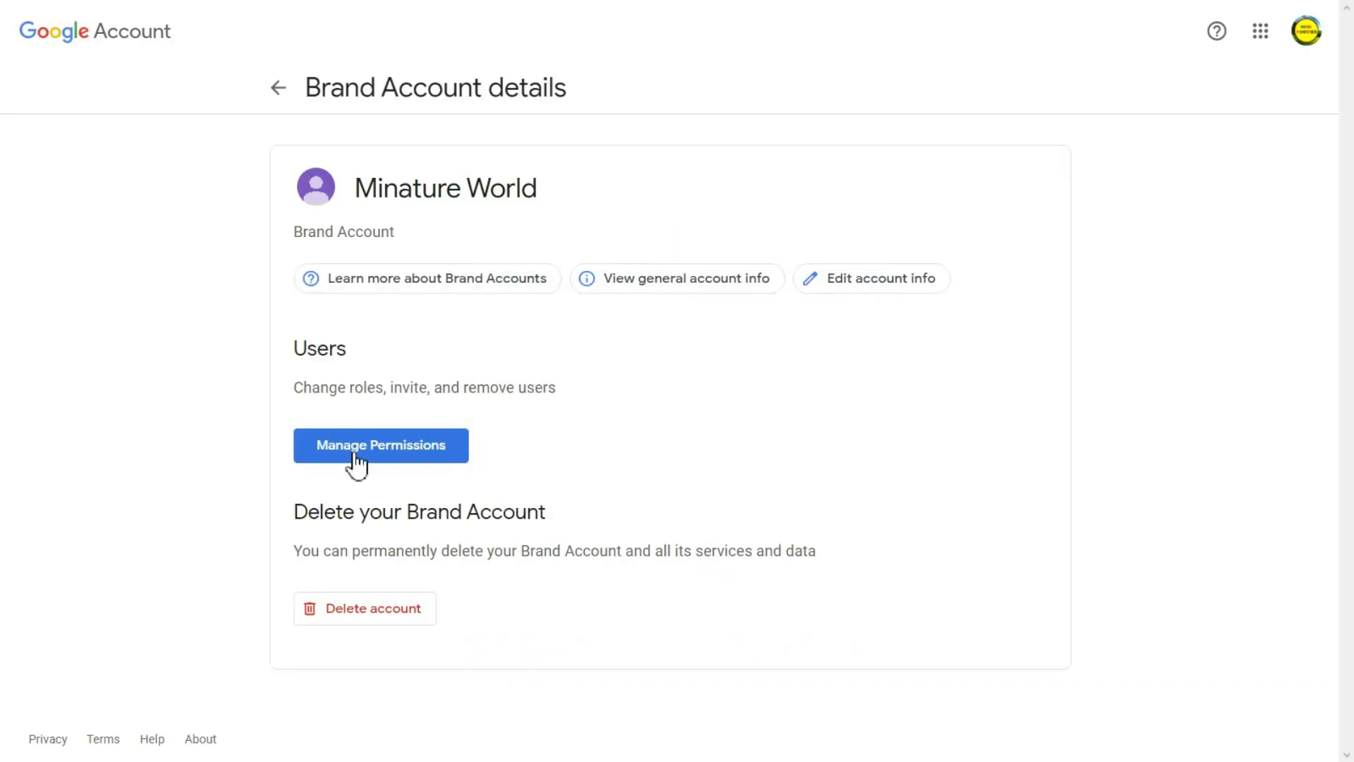
click(366, 452)
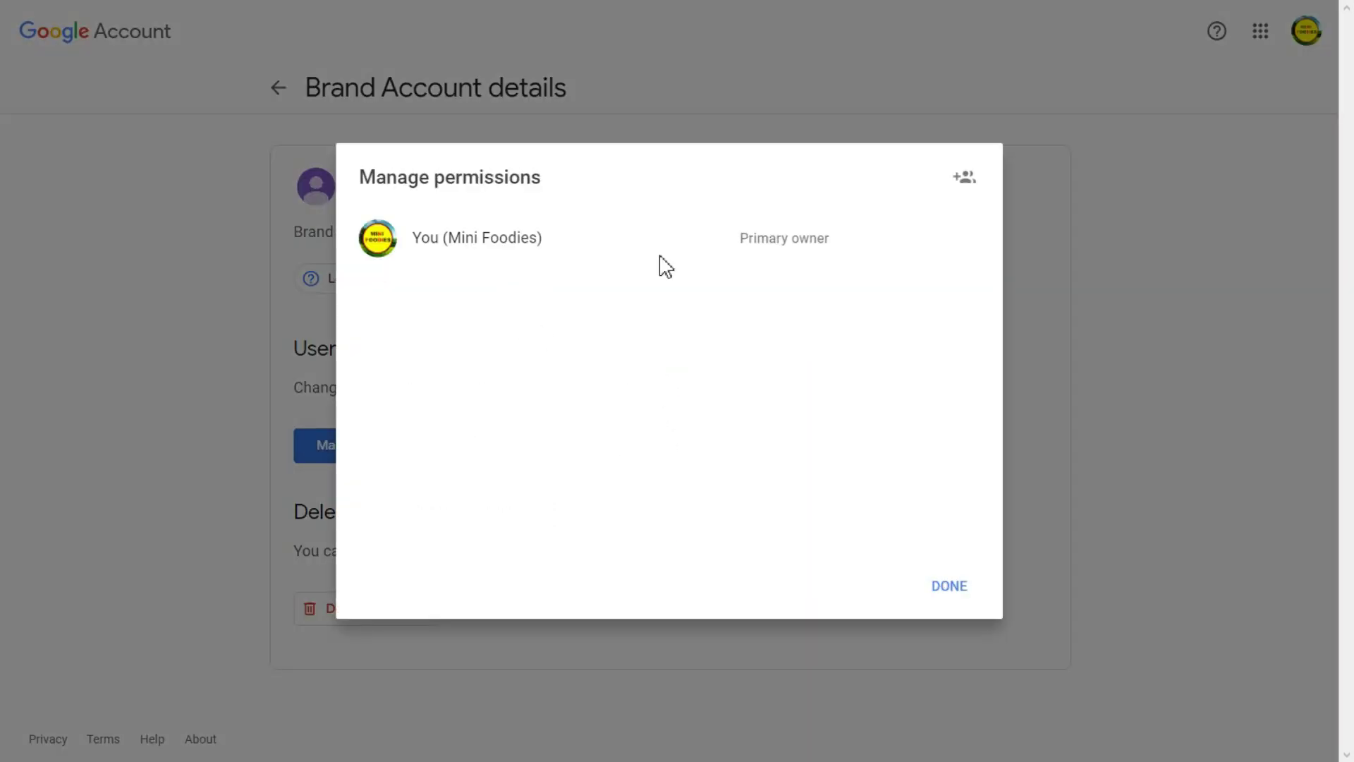
drag(734, 234, 889, 240)
click(888, 236)
click(754, 349)
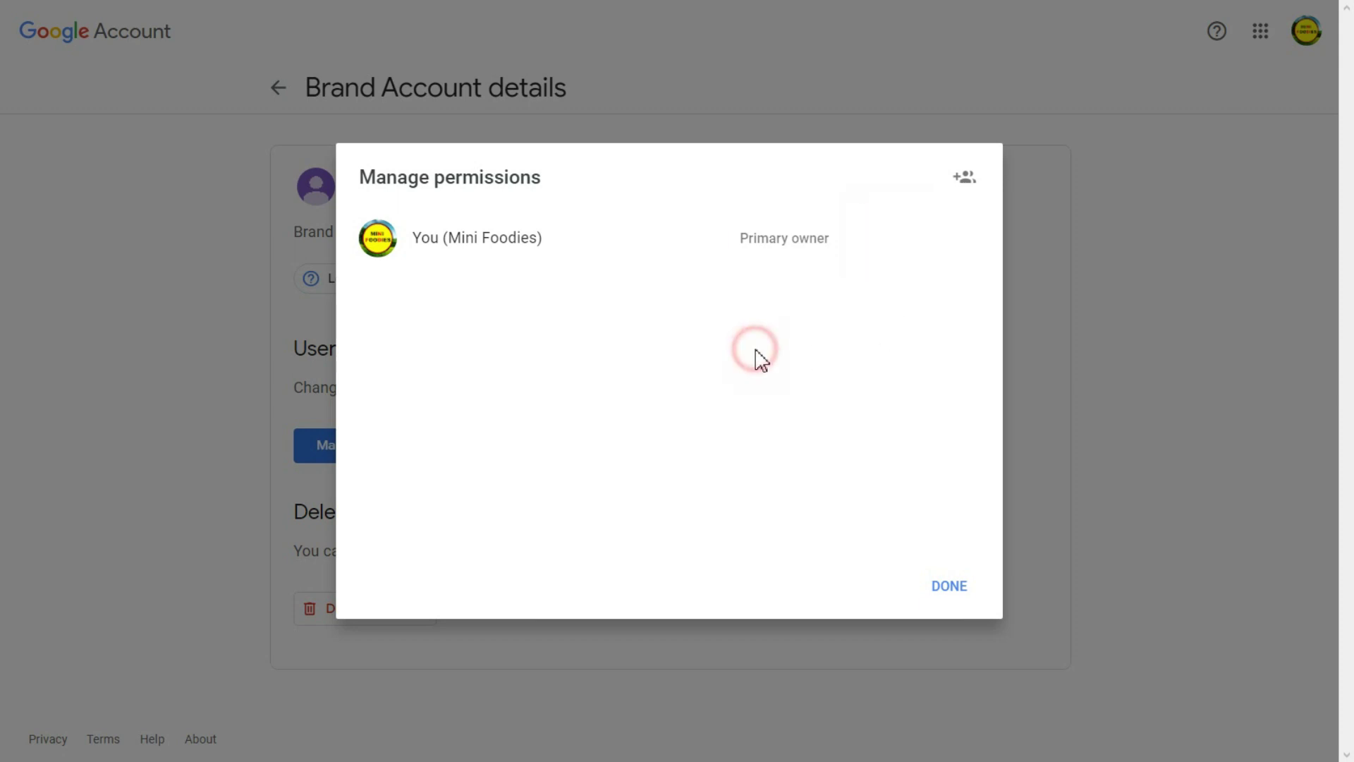
Start adding a new user to the Brand Account and choose Owner as the role.
click(964, 178)
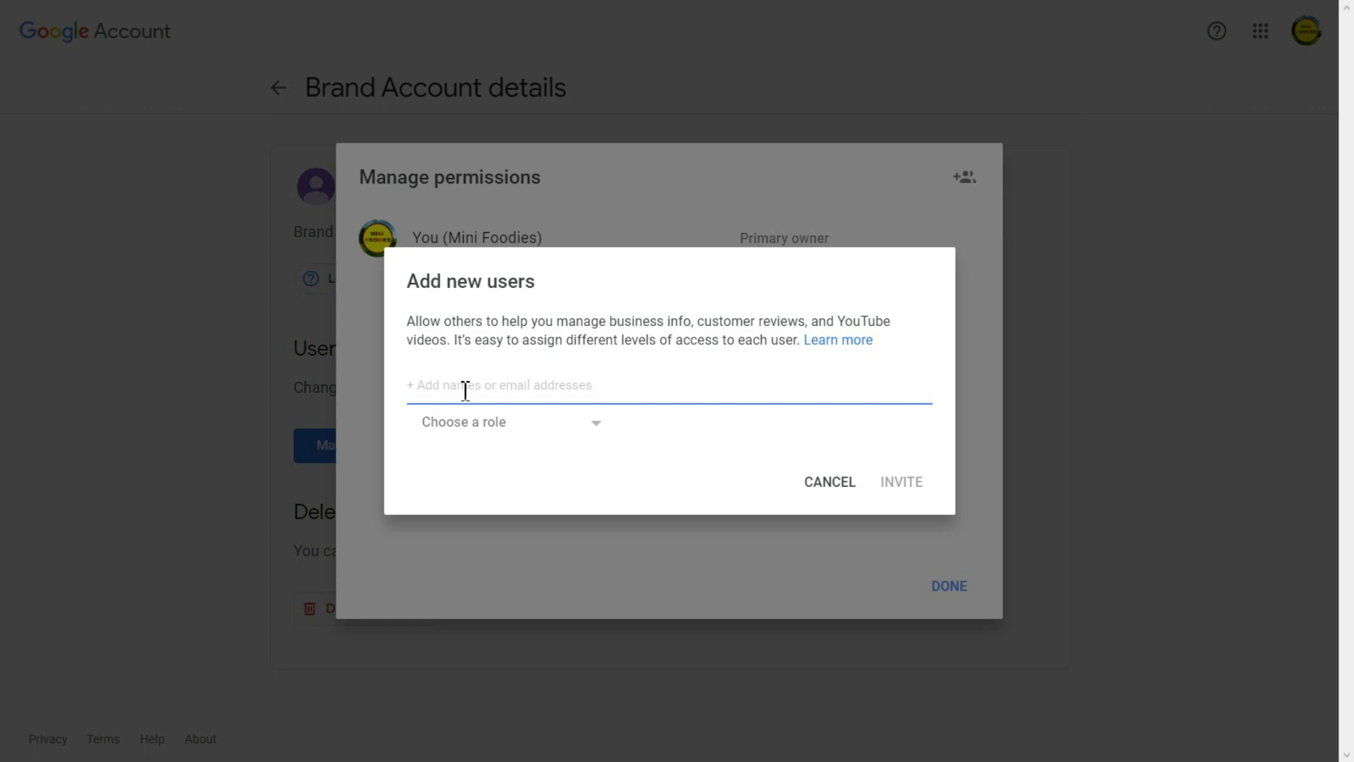
click(411, 288)
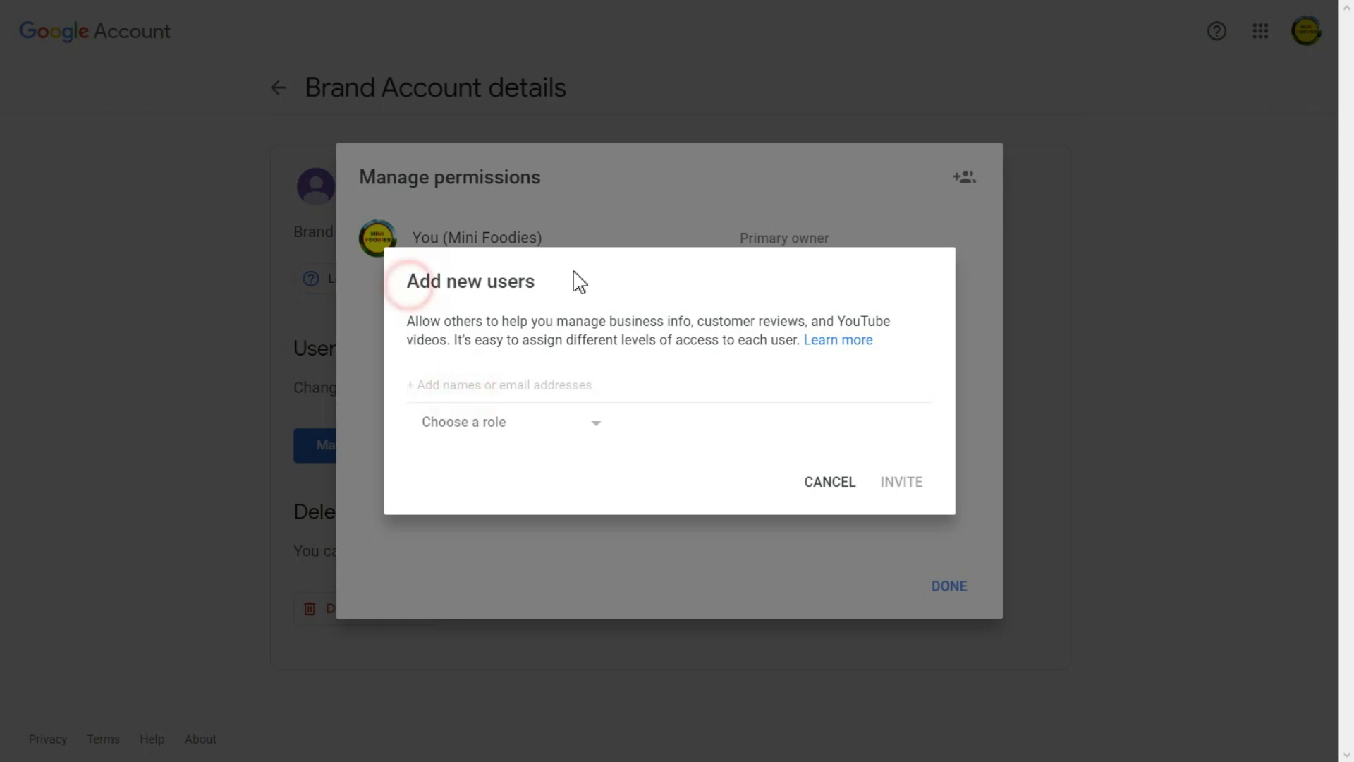
click(573, 276)
drag(424, 315, 409, 317)
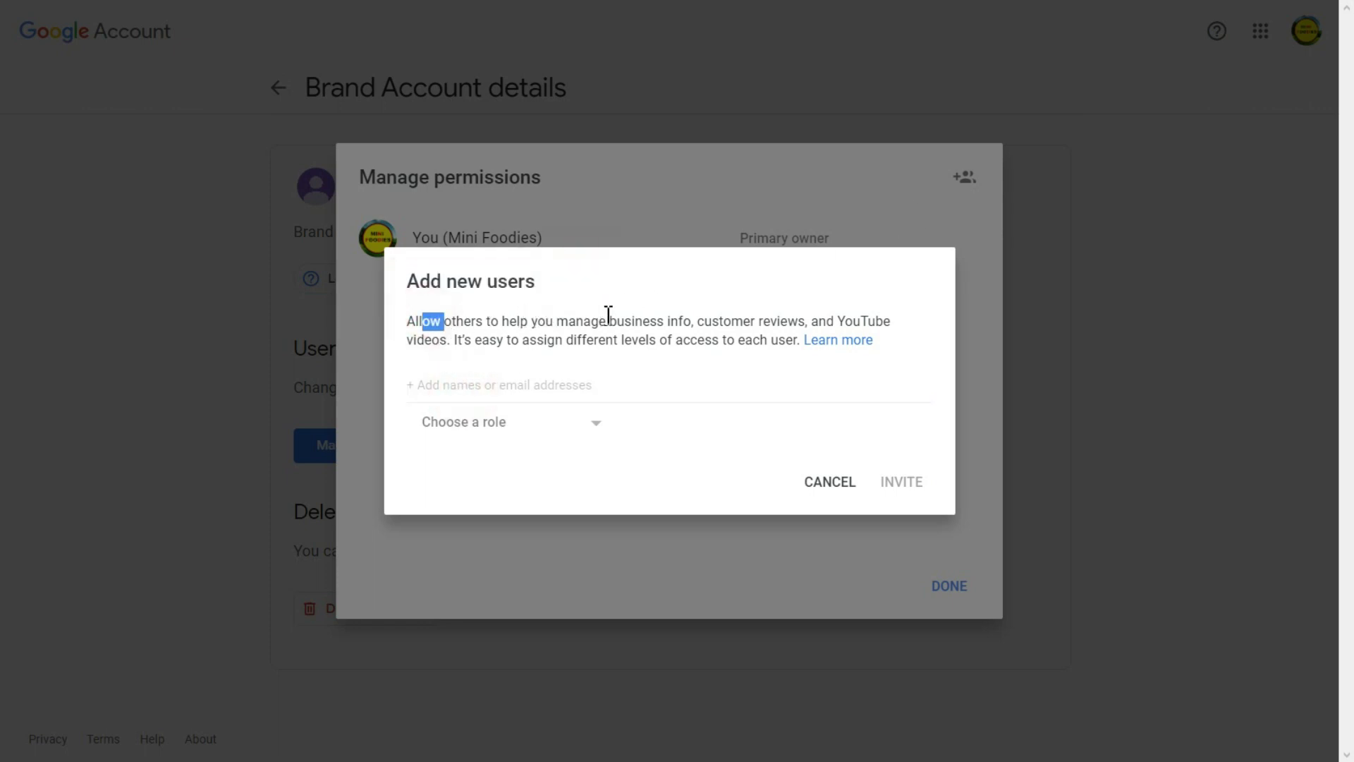
click(816, 318)
click(490, 430)
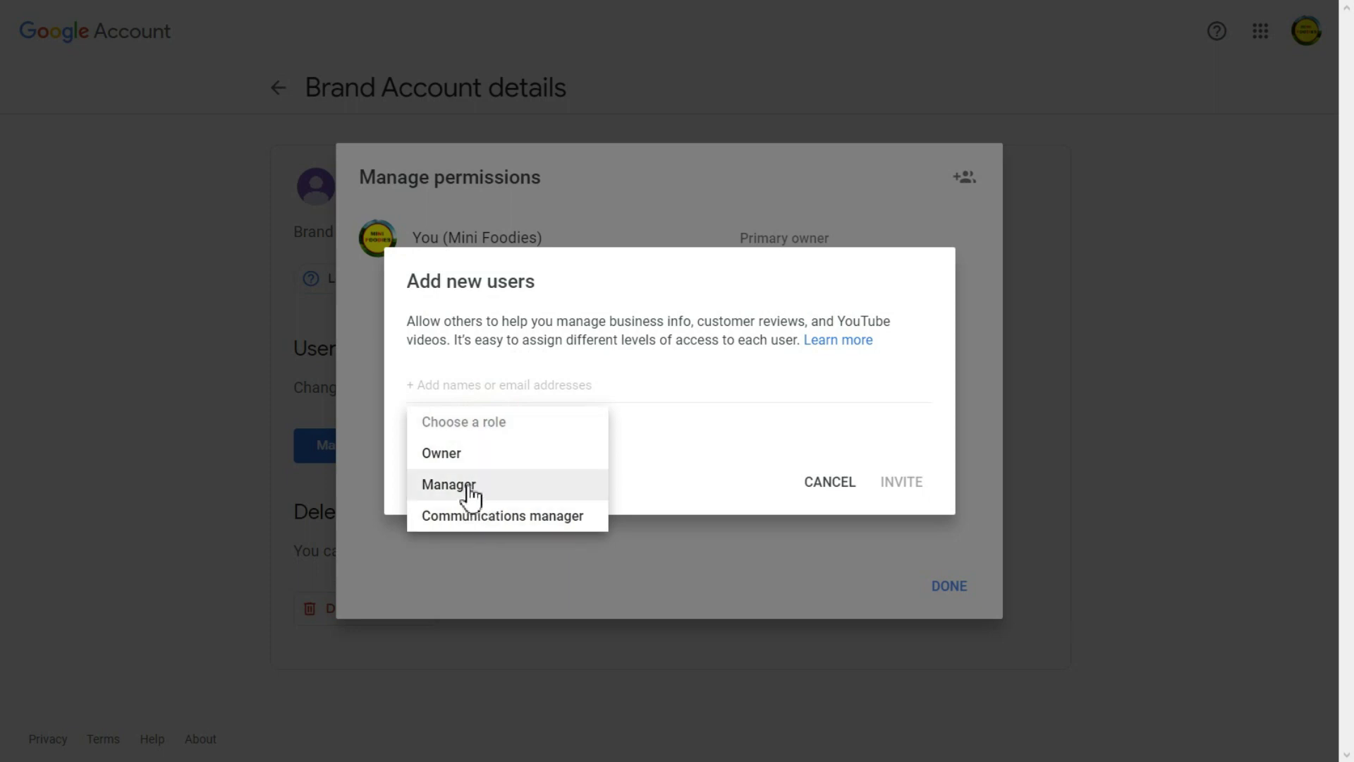
click(474, 456)
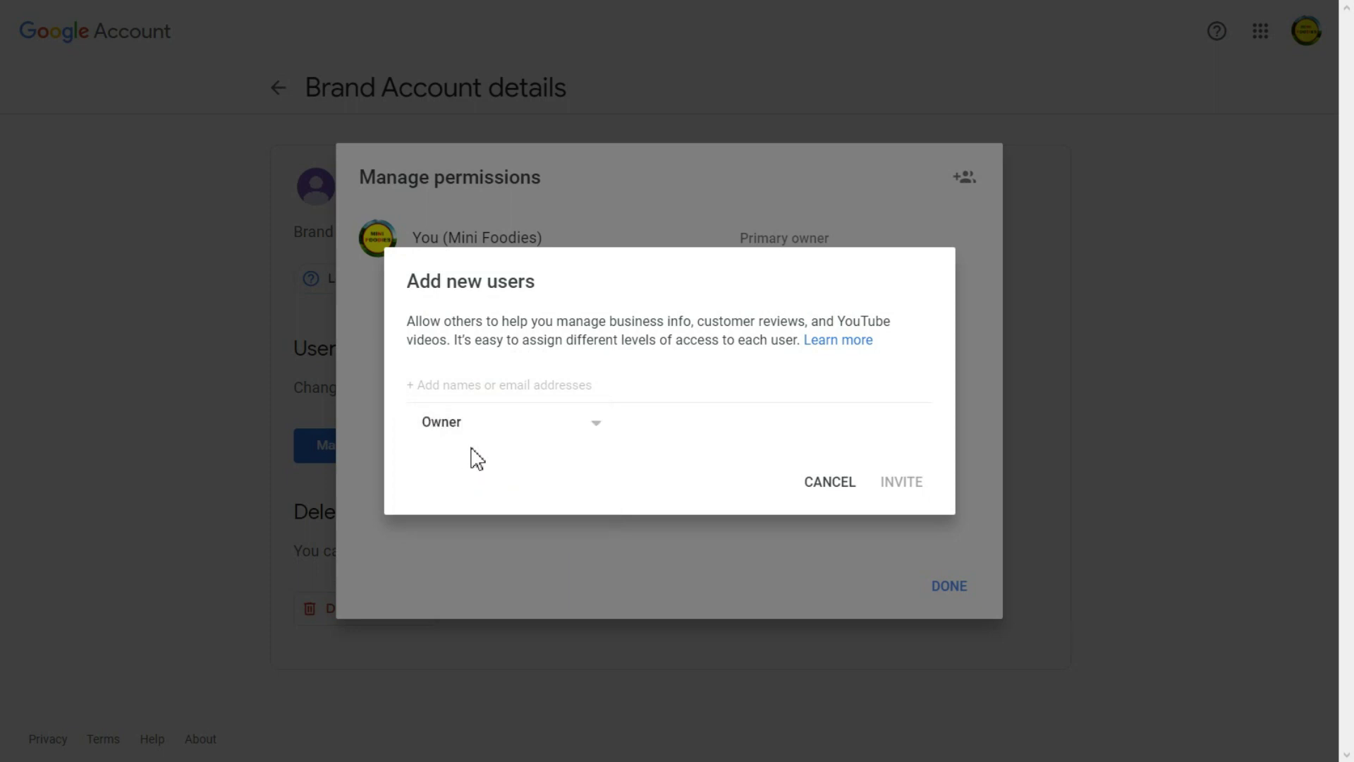
Add the invitee's email address as the new user and send the owner invitation.
click(499, 384)
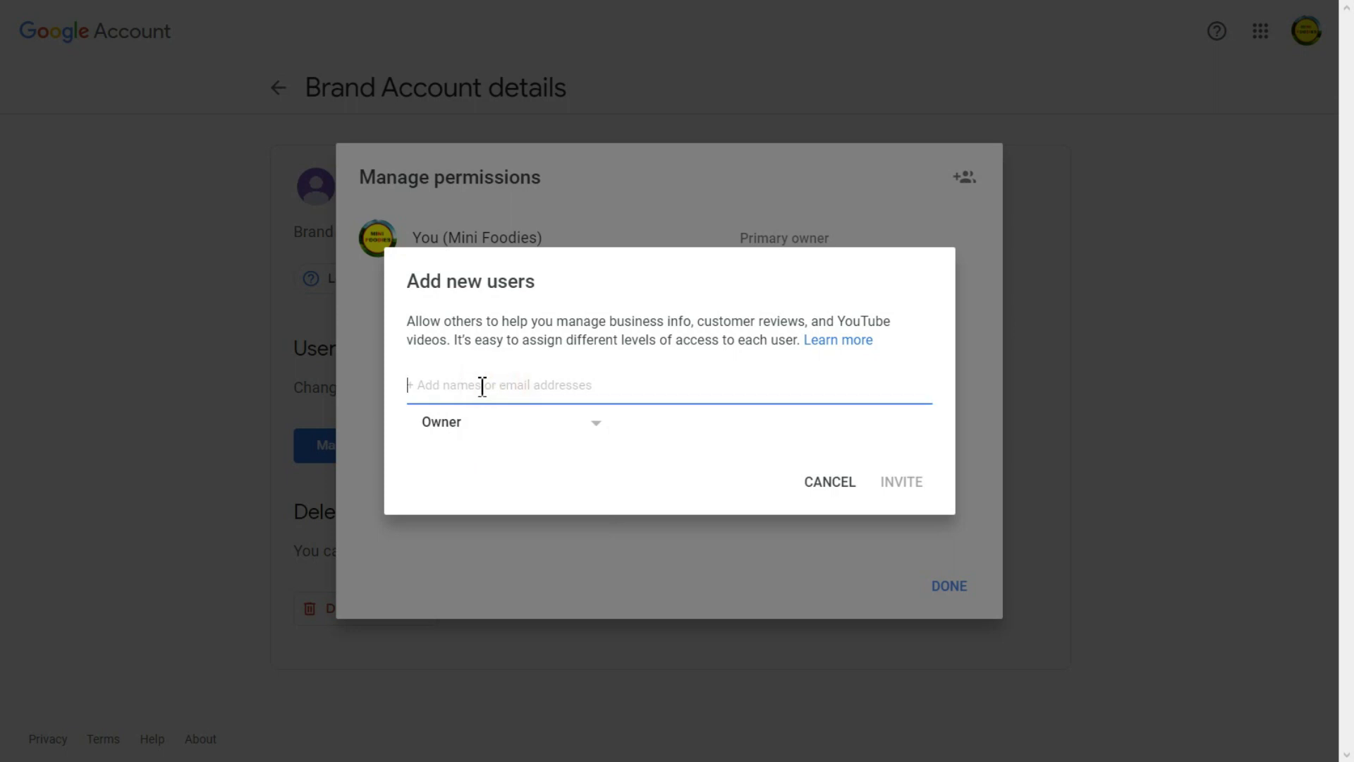
key(ctrl+v)
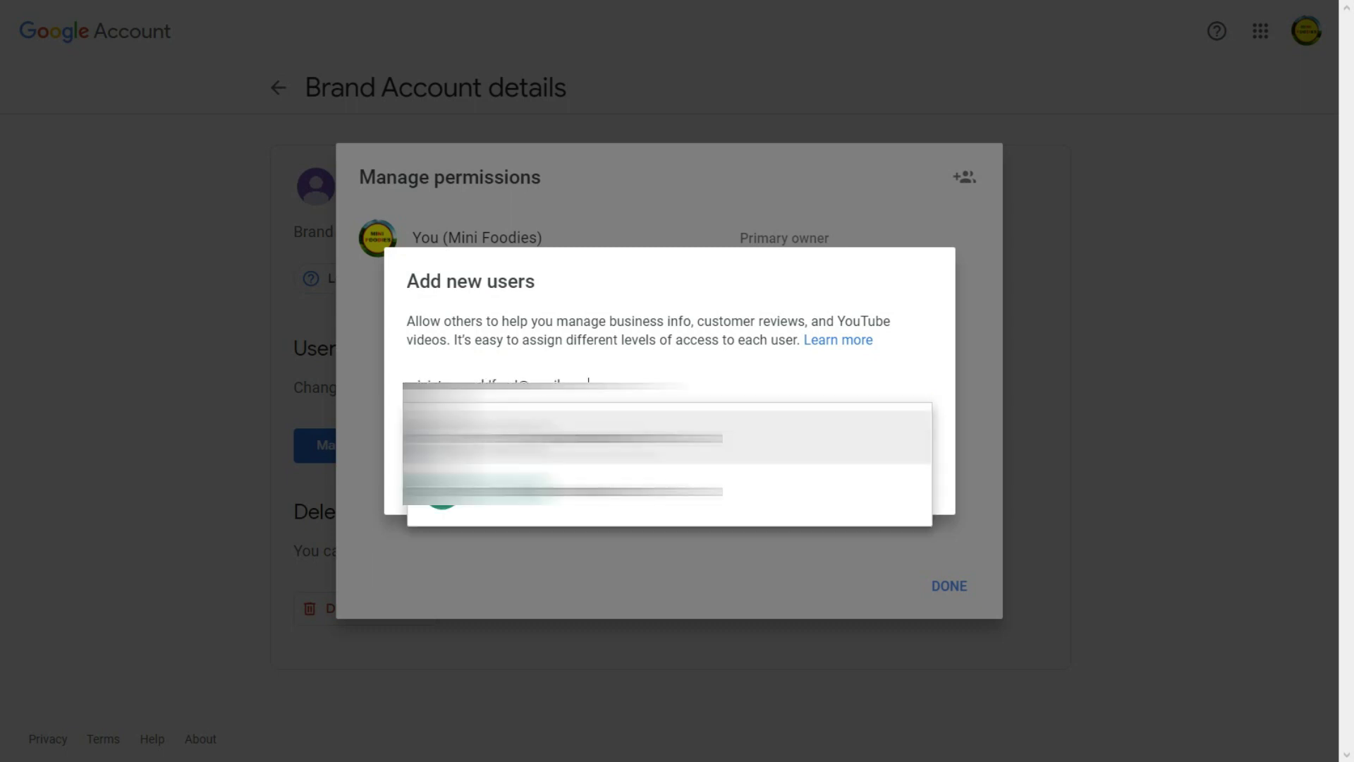
key(Down)
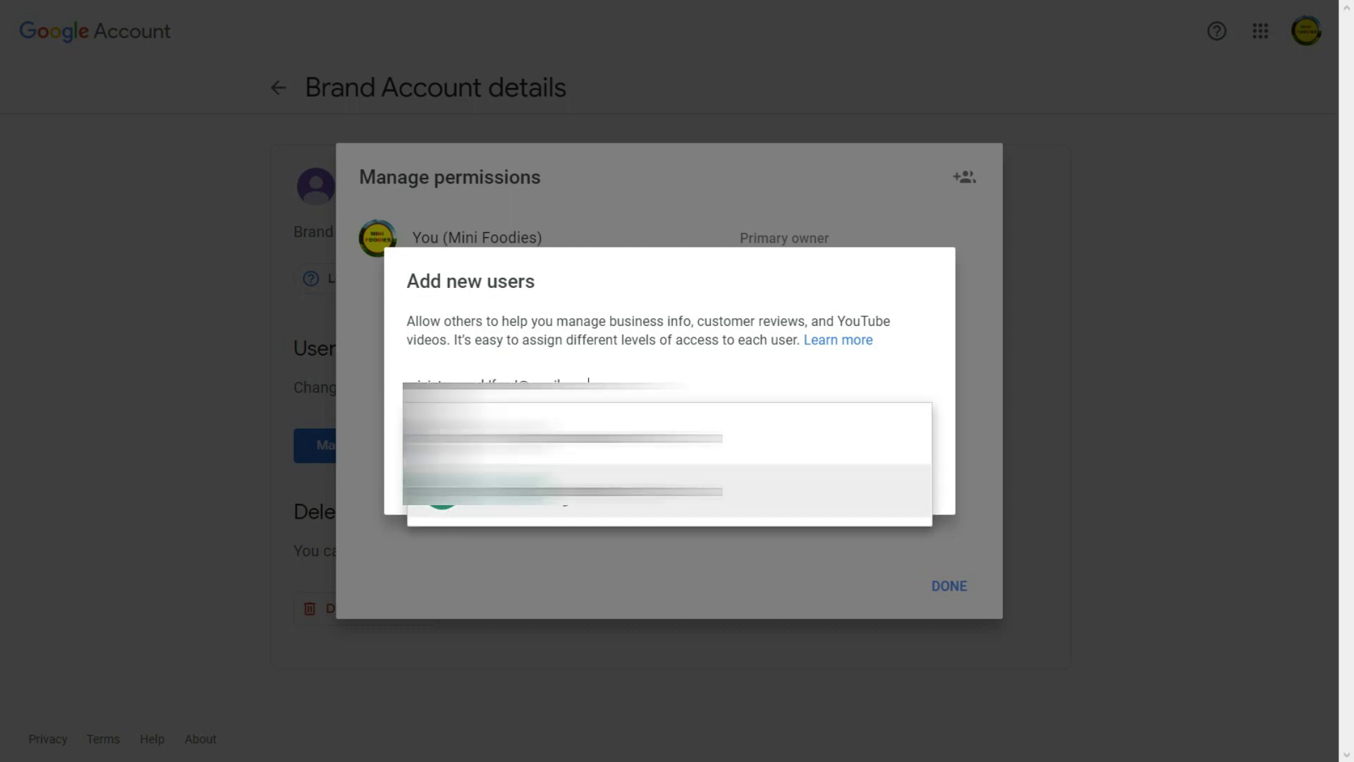
key(Return)
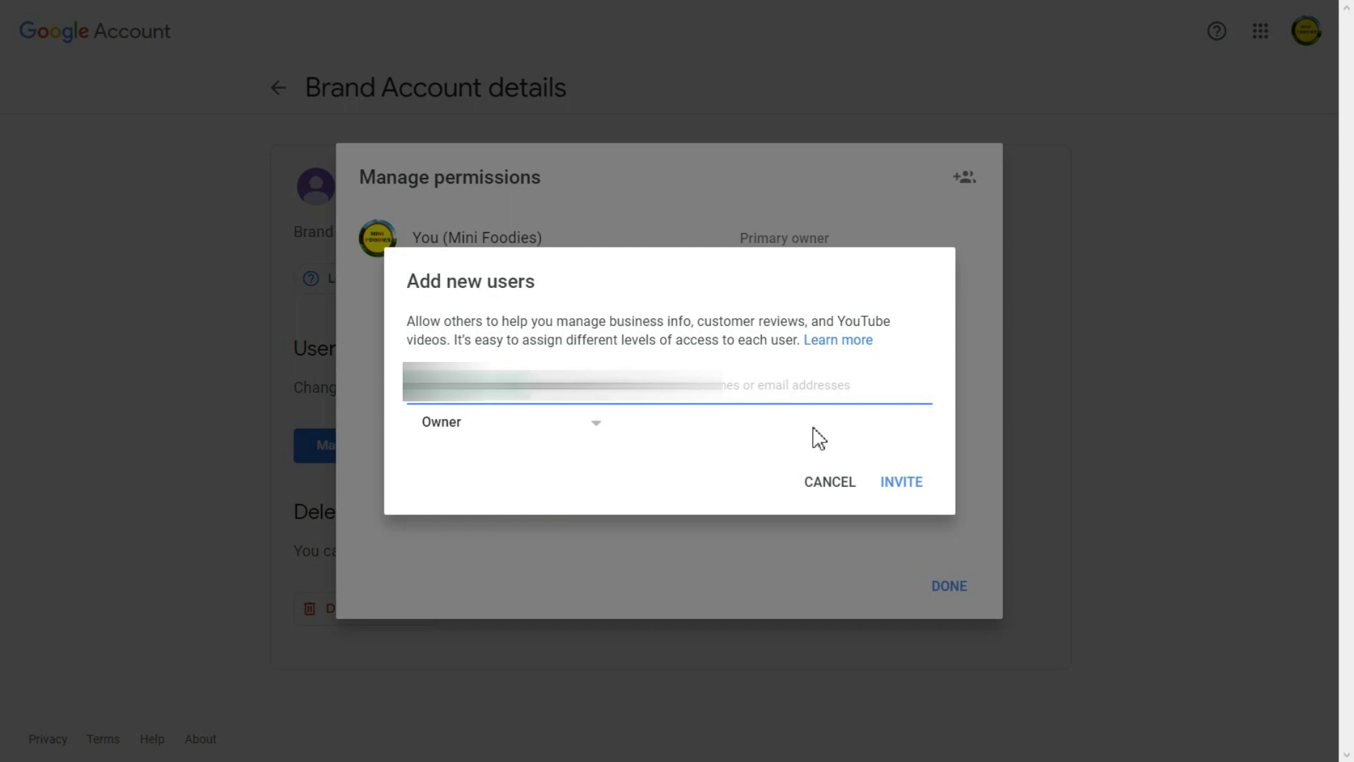
click(904, 485)
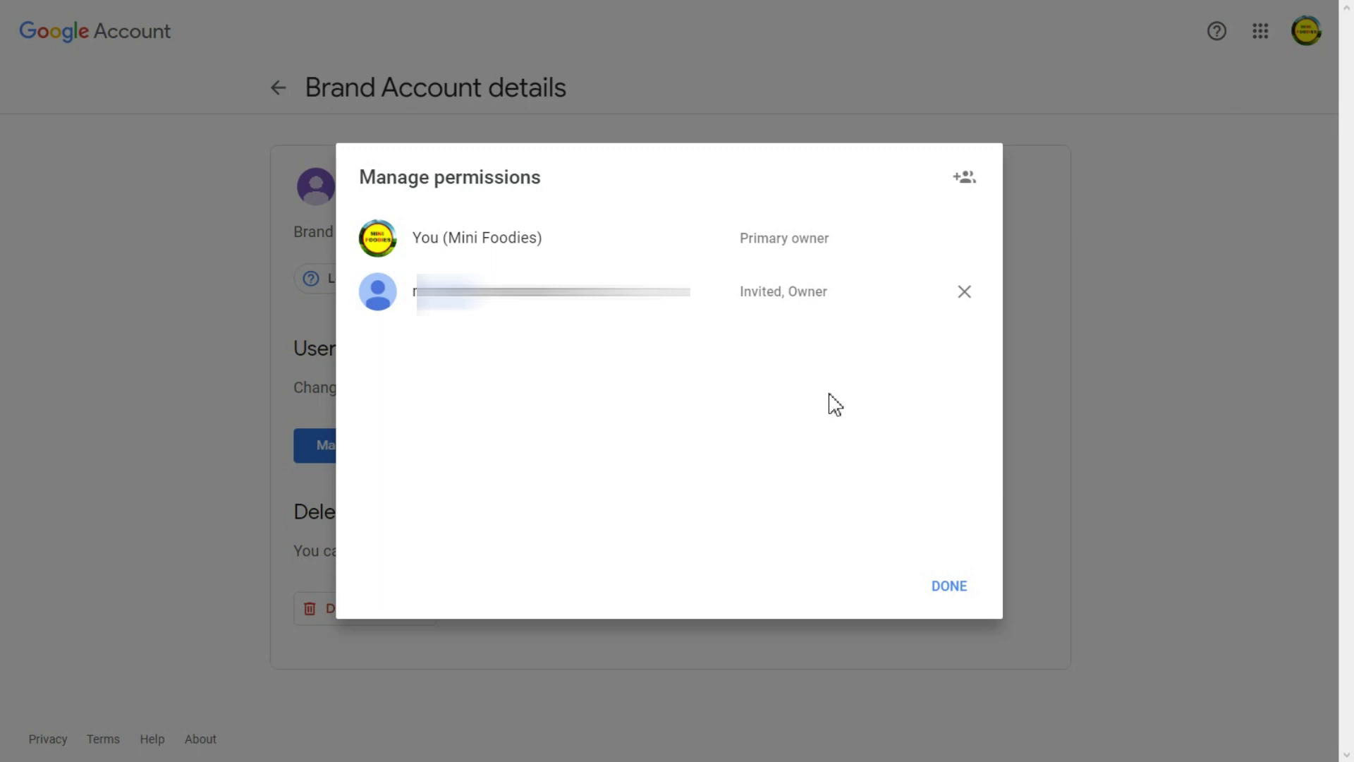
Switch to the invitee's Gmail and follow the invitation to share ownership of Minature World.
click(566, 423)
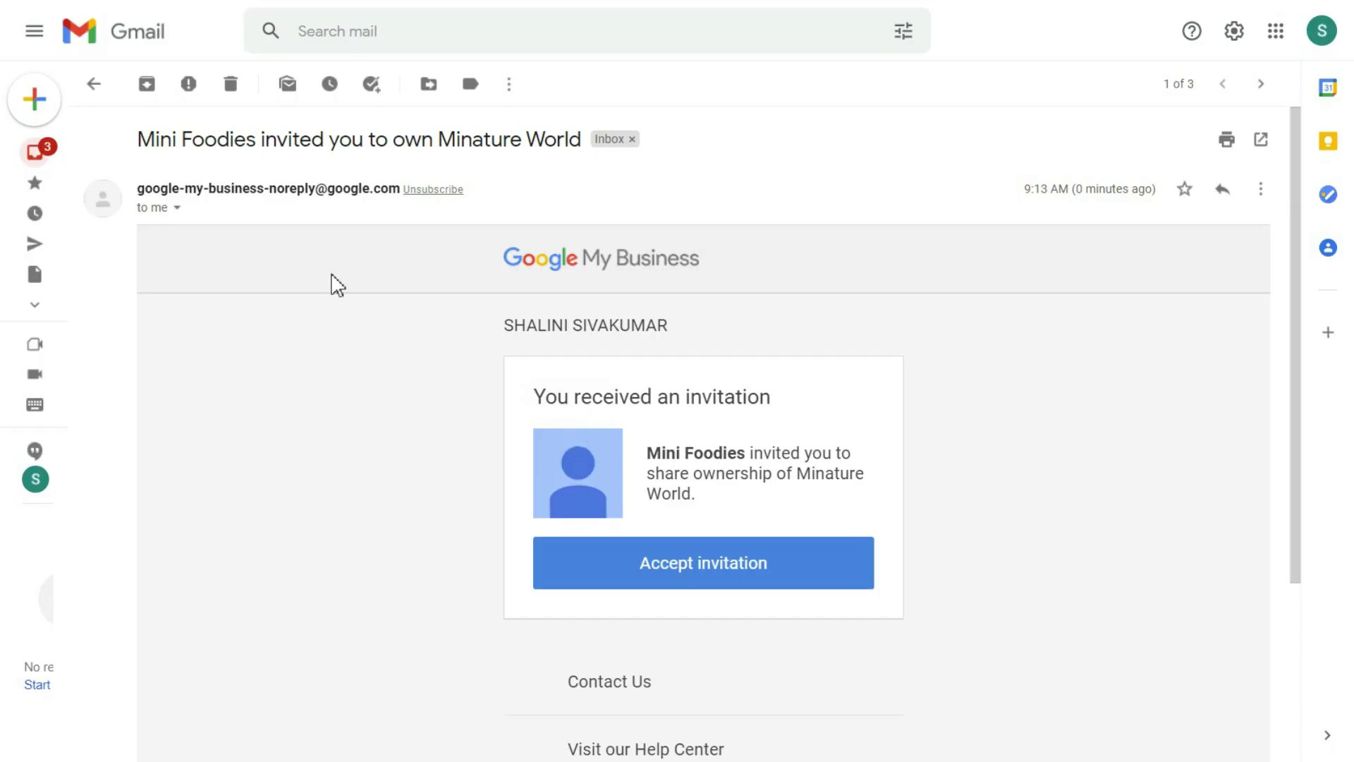
drag(142, 139, 574, 139)
click(574, 139)
drag(549, 402, 804, 408)
click(803, 399)
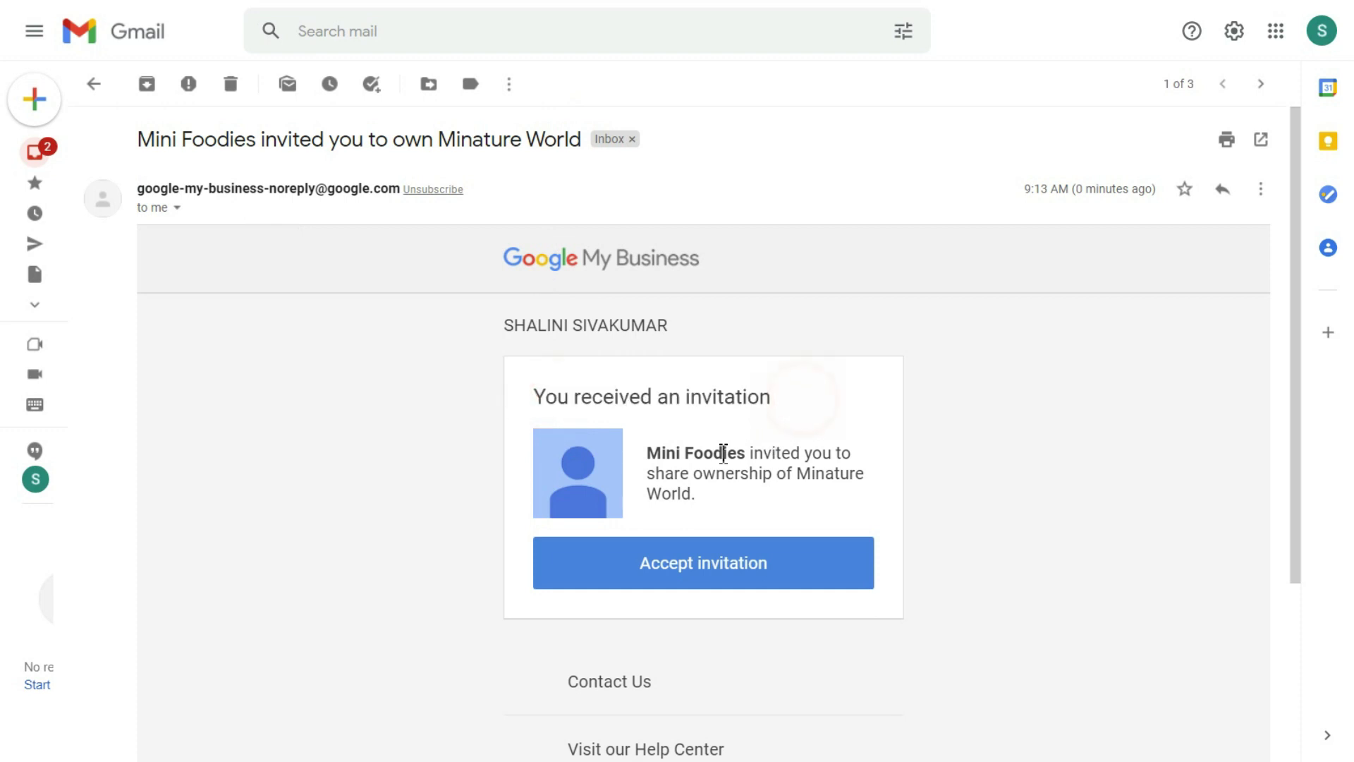
click(726, 568)
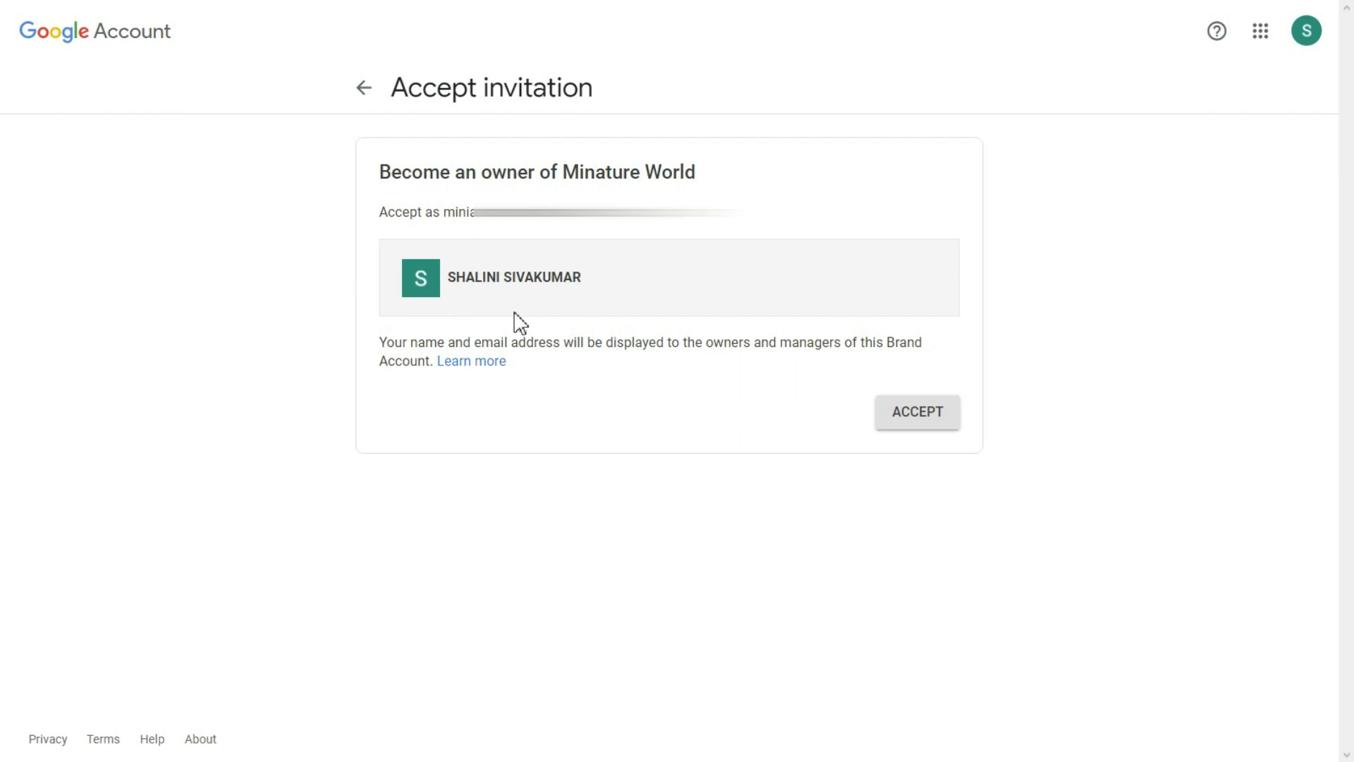
Accept the invitation to become an owner of Minature World with the invitee's account.
drag(463, 172, 756, 158)
click(755, 160)
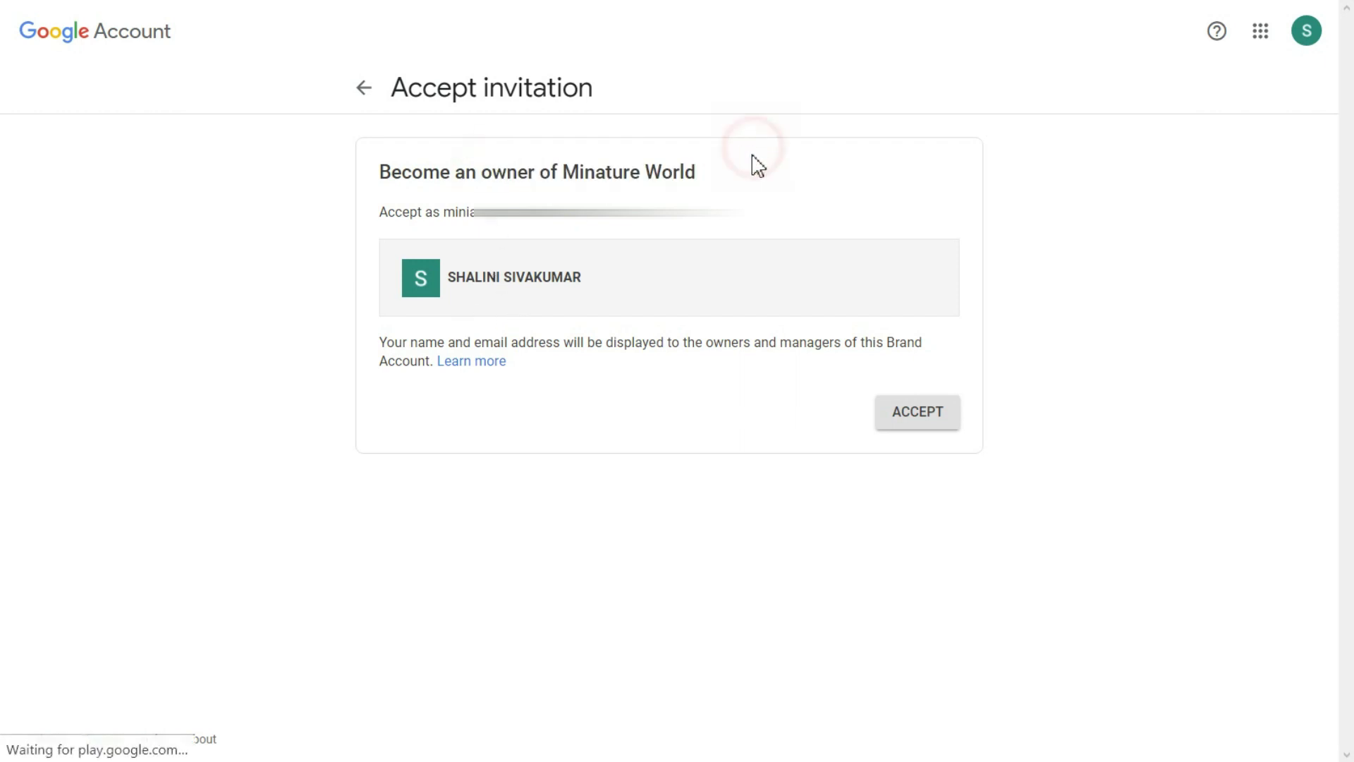
click(919, 428)
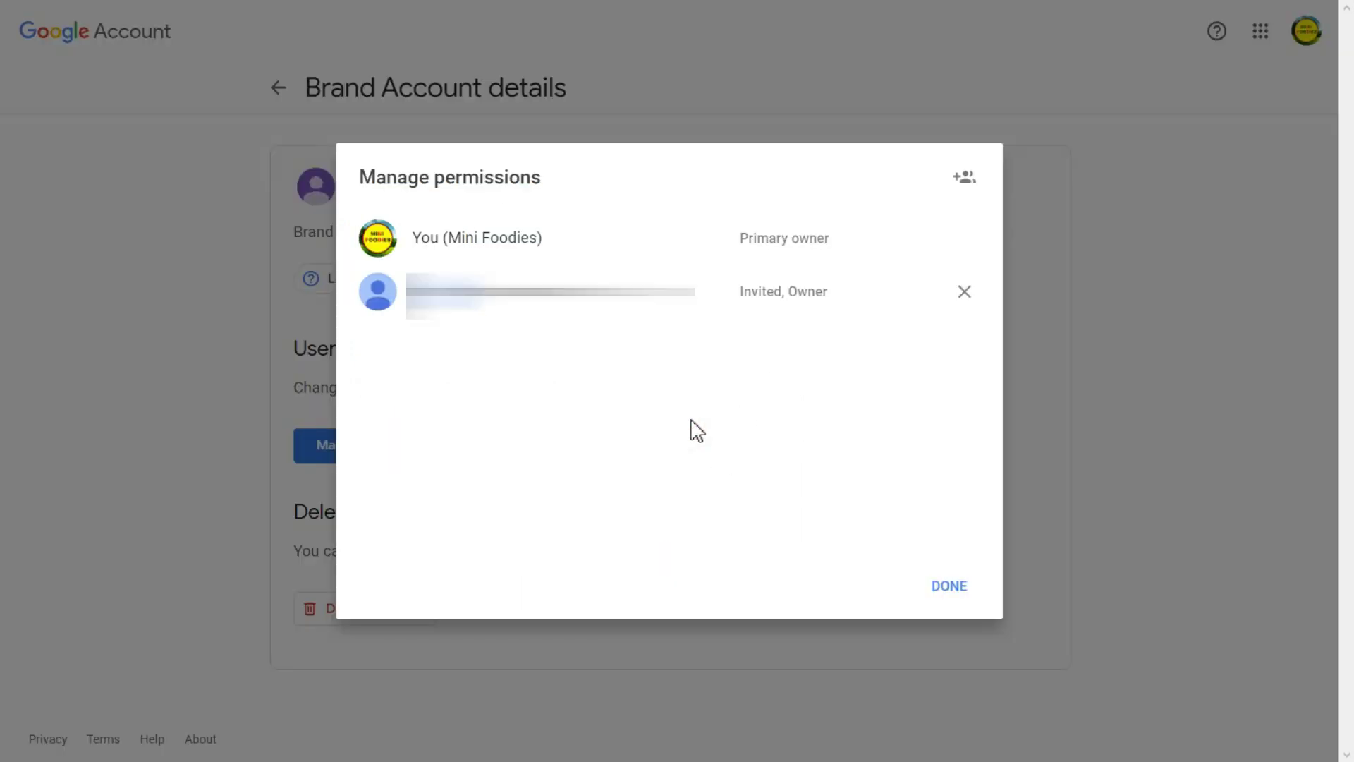
Return to the primary owner's account, reopen the Brand Account permissions, and select Primary owner as the newly added owner's role.
click(945, 588)
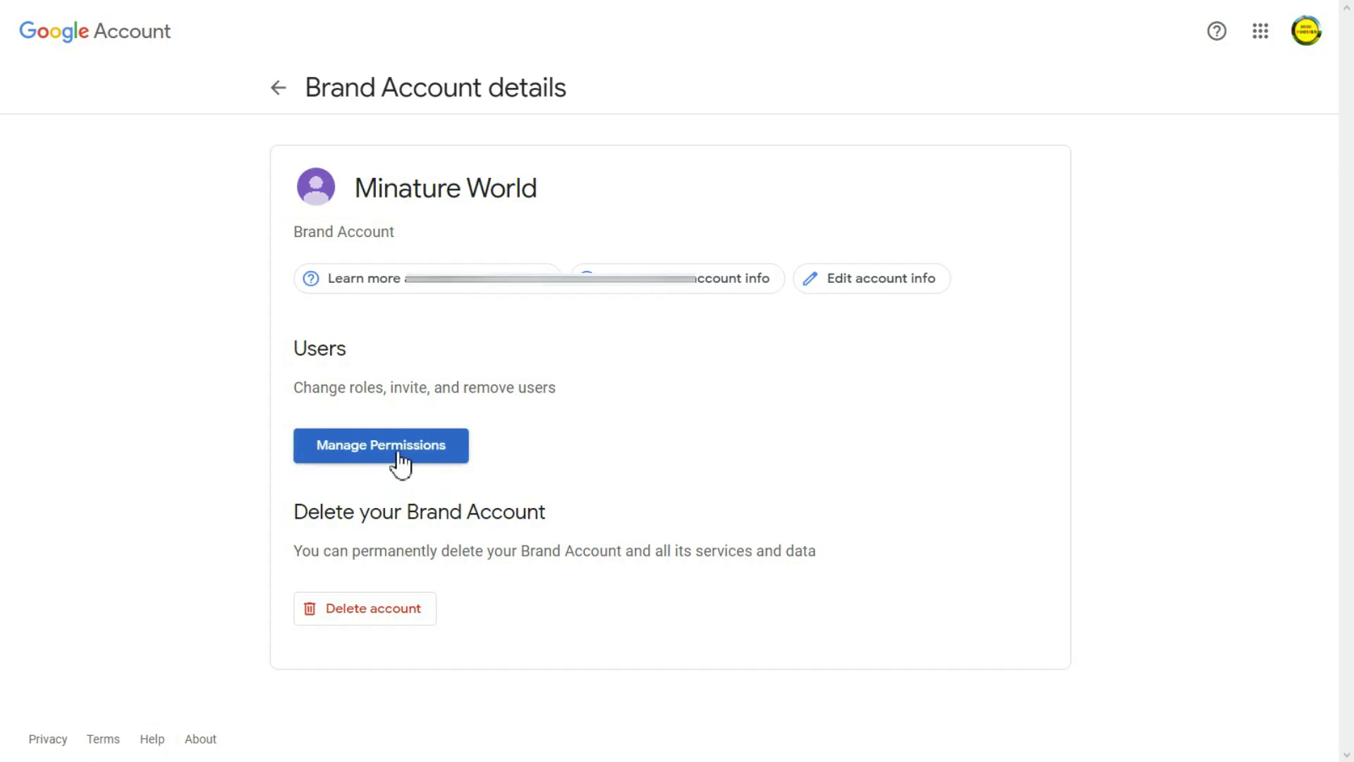
click(397, 451)
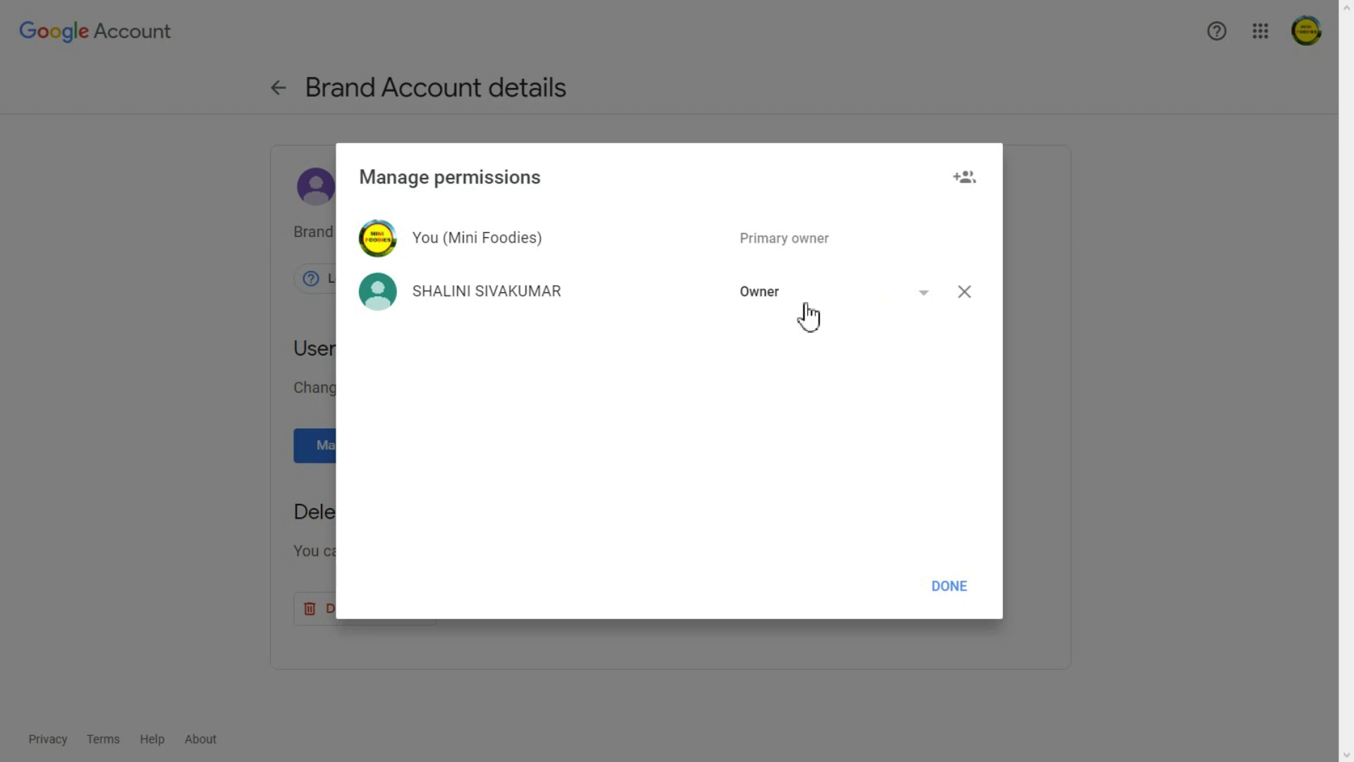
click(804, 293)
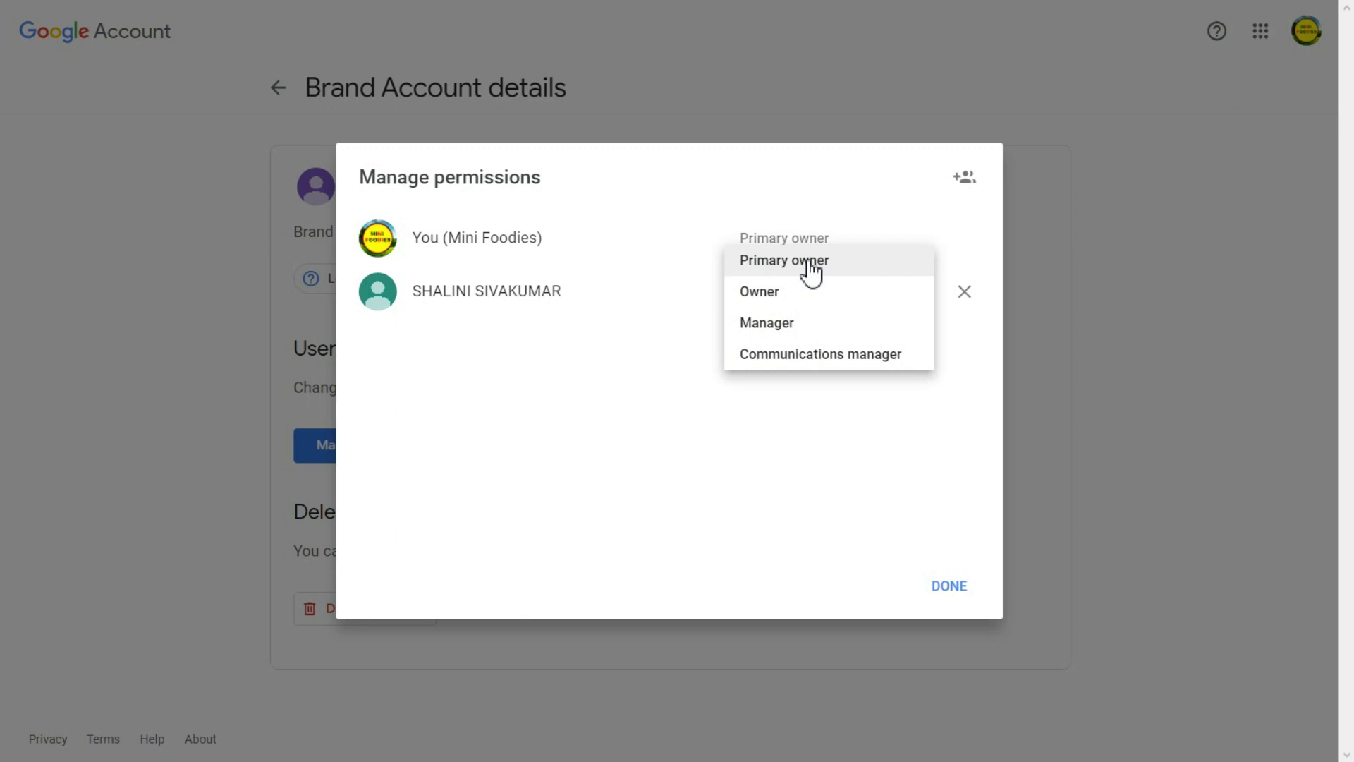
click(811, 272)
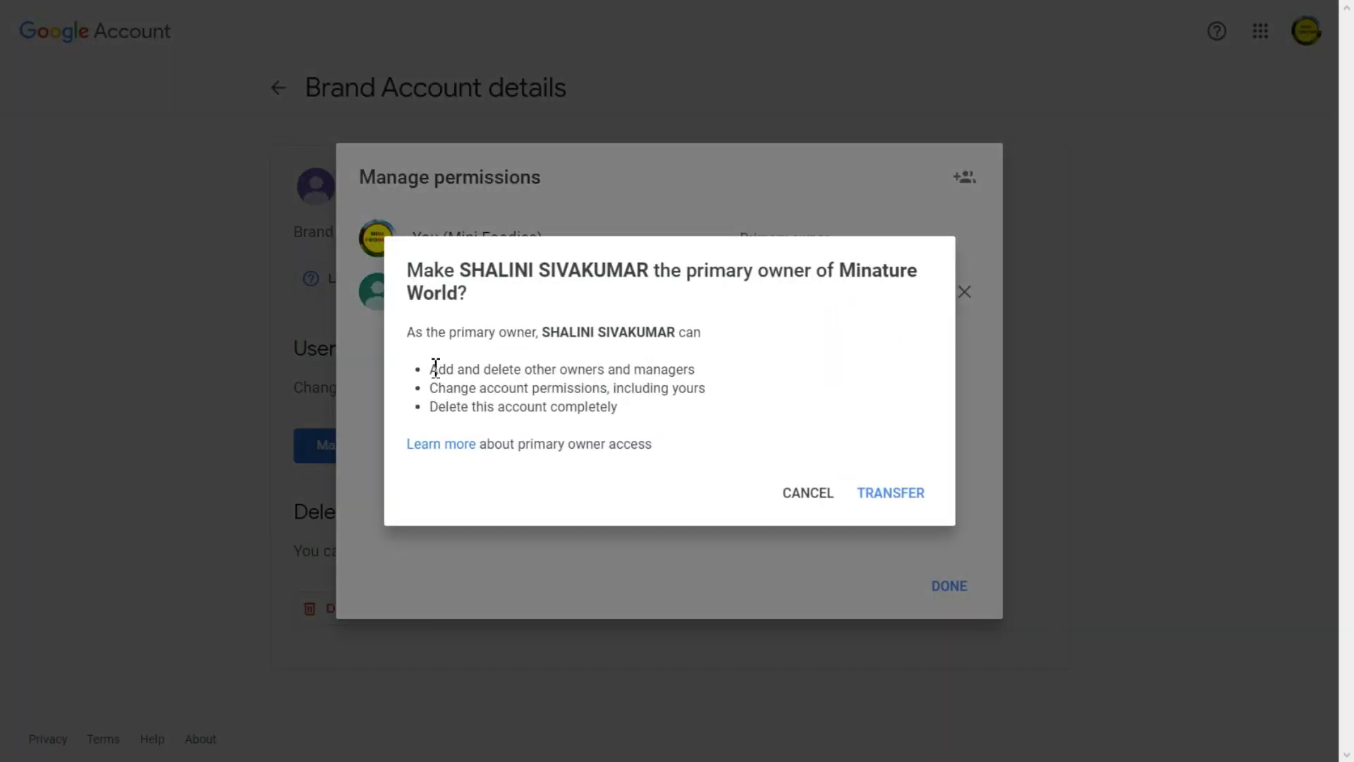
Review the primary owner's rights, try to transfer primary ownership of Minature World to the new owner, and close the permissions.
drag(435, 366, 666, 420)
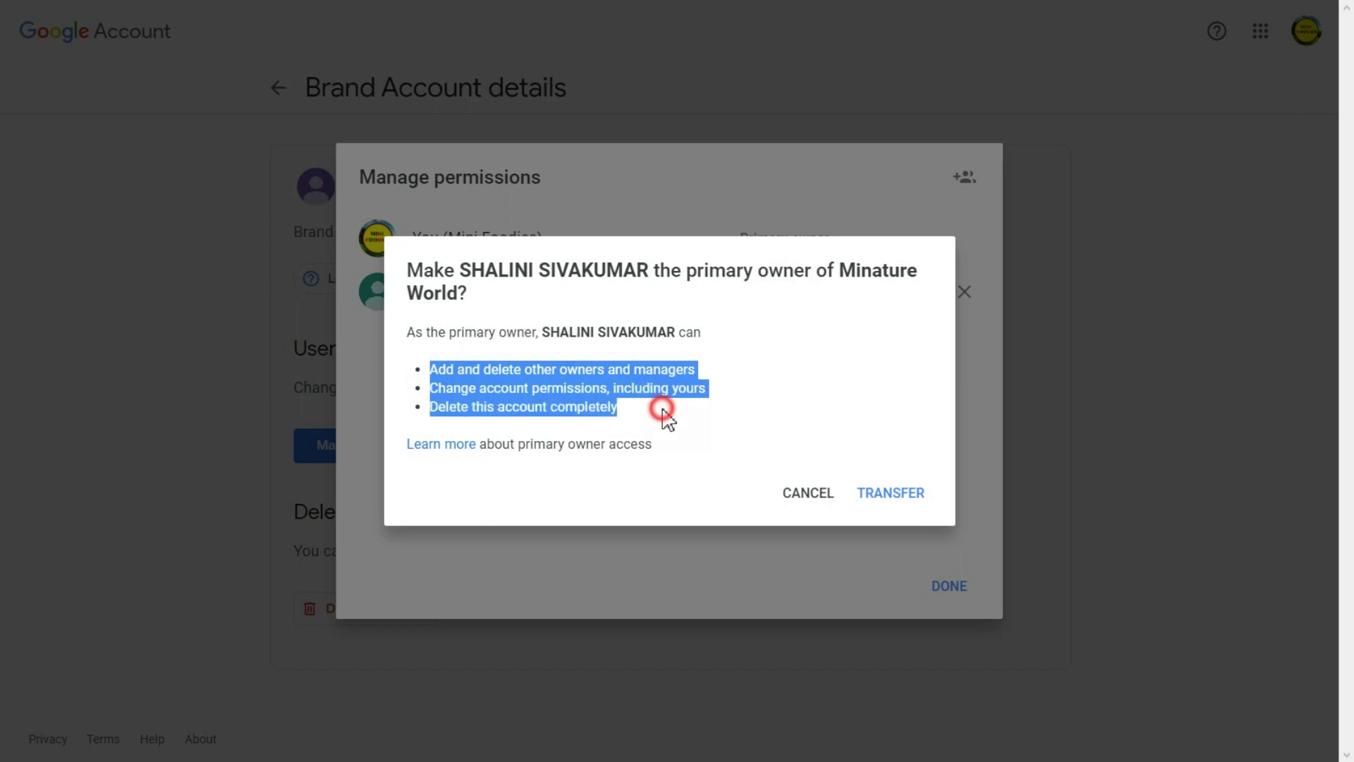
click(636, 413)
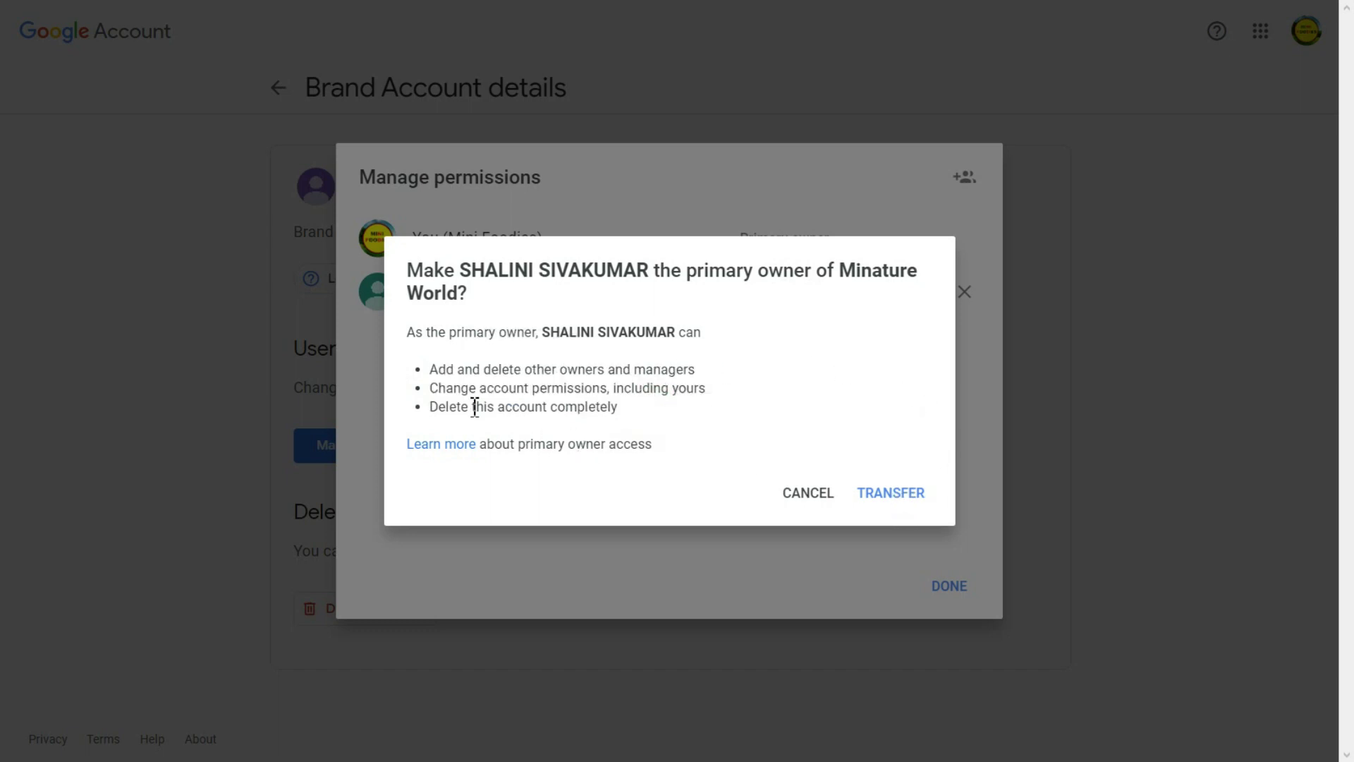
drag(454, 388, 701, 388)
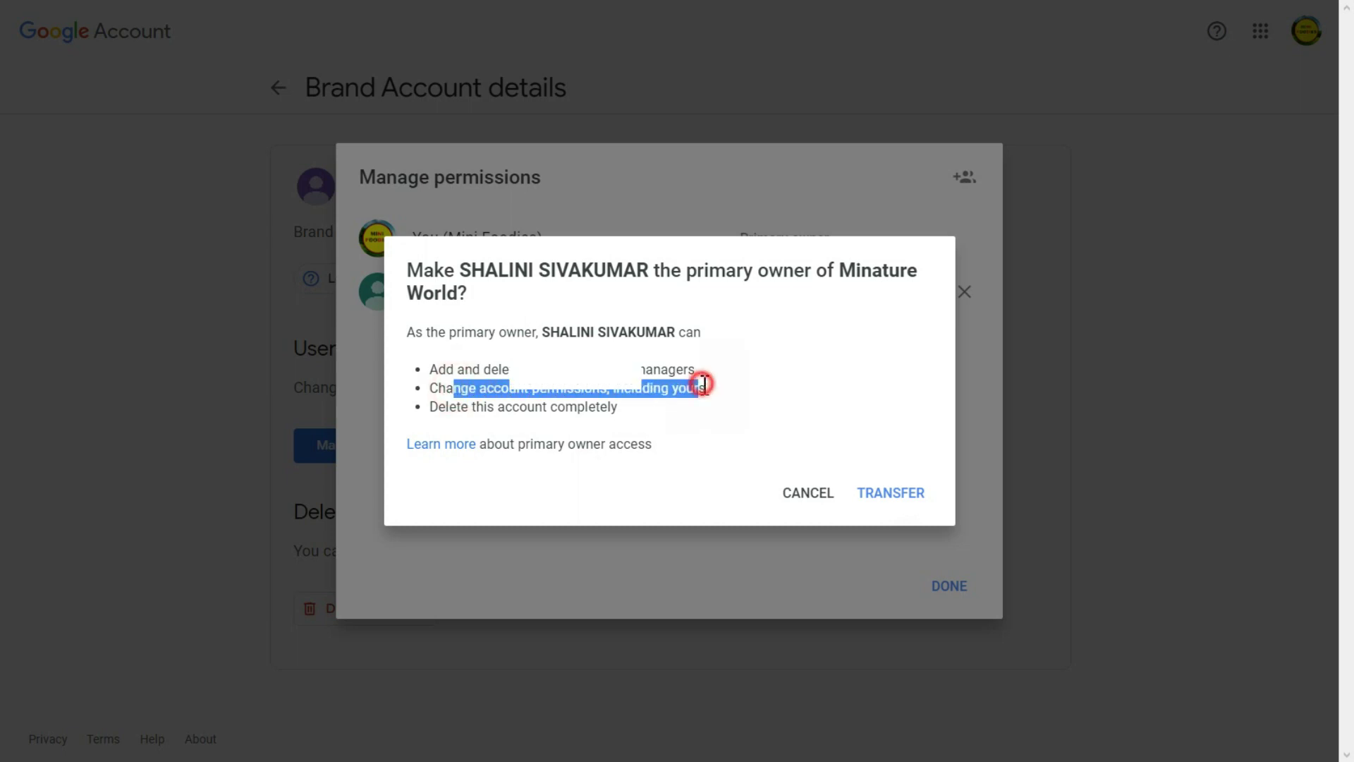
click(452, 401)
drag(436, 405, 650, 409)
click(650, 403)
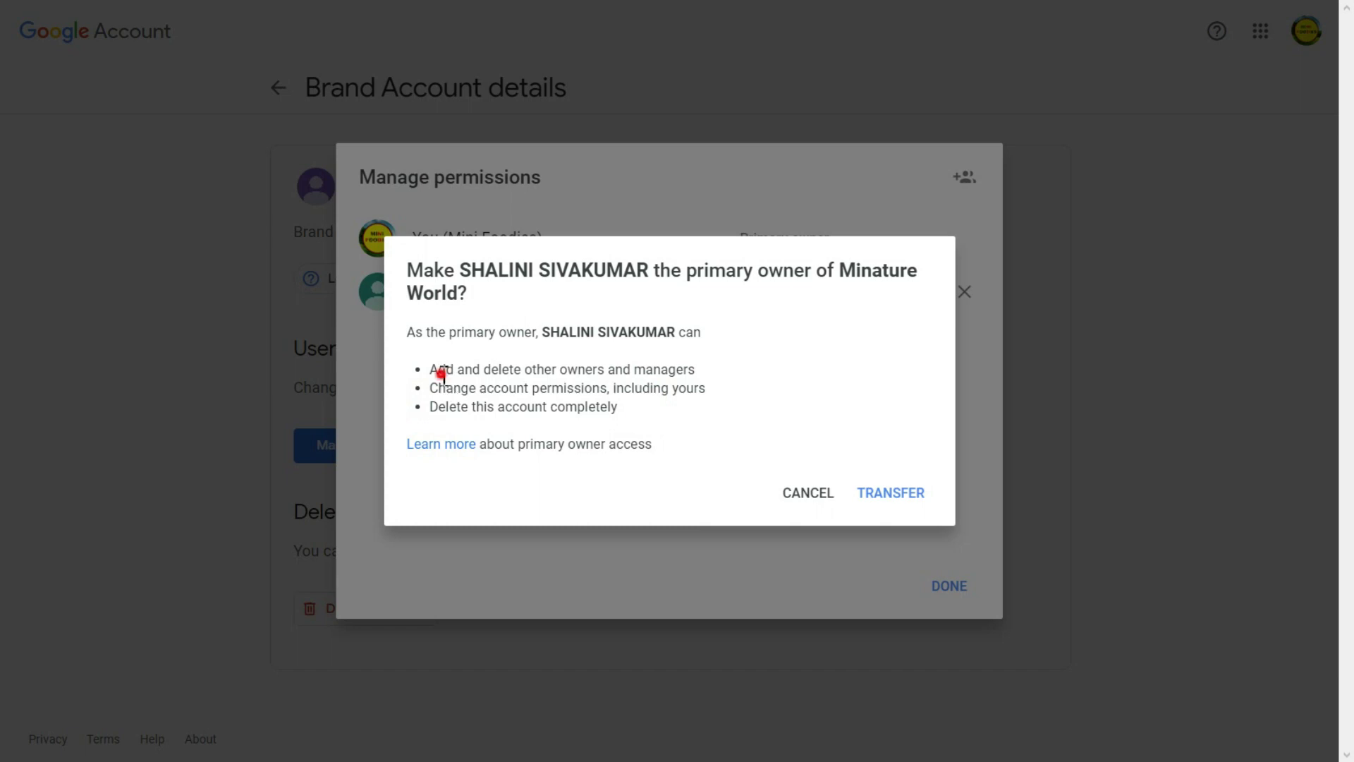
drag(439, 371, 691, 417)
click(701, 421)
click(891, 494)
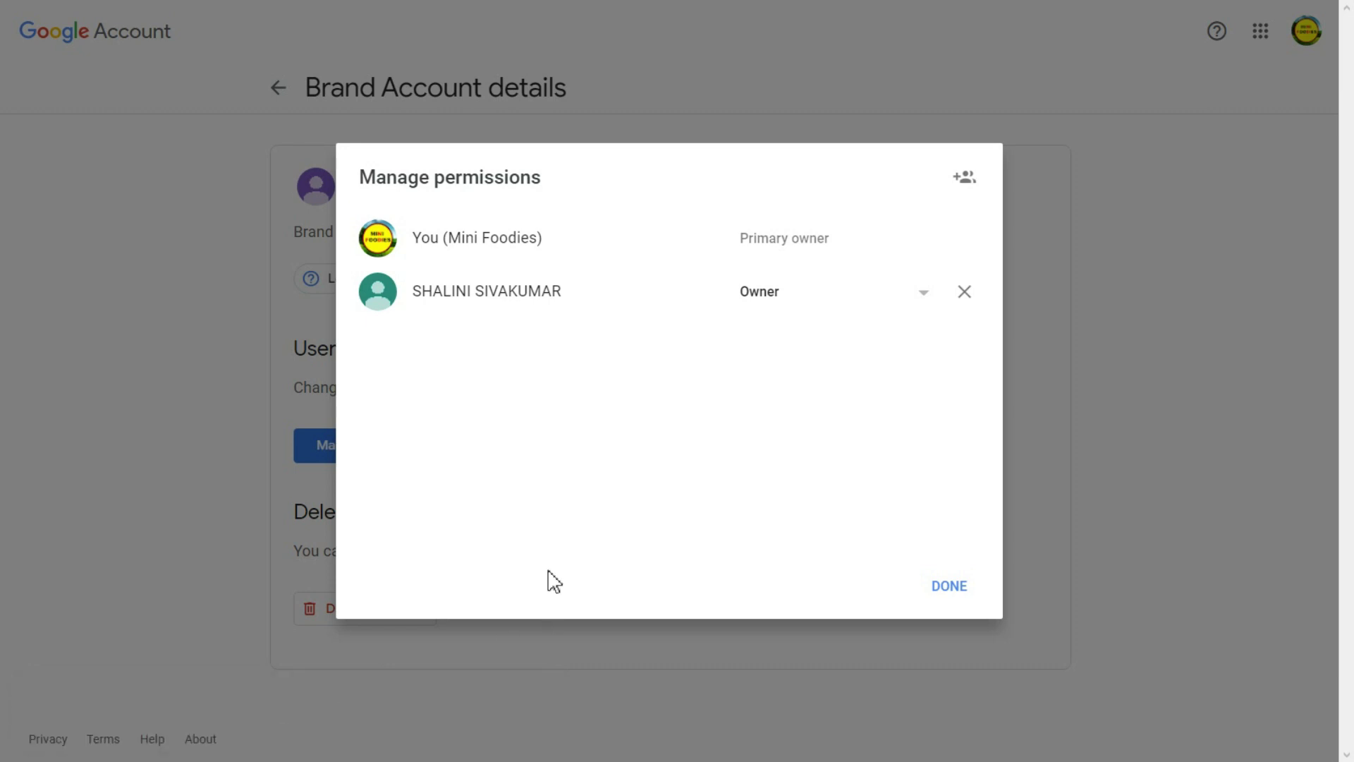
click(950, 586)
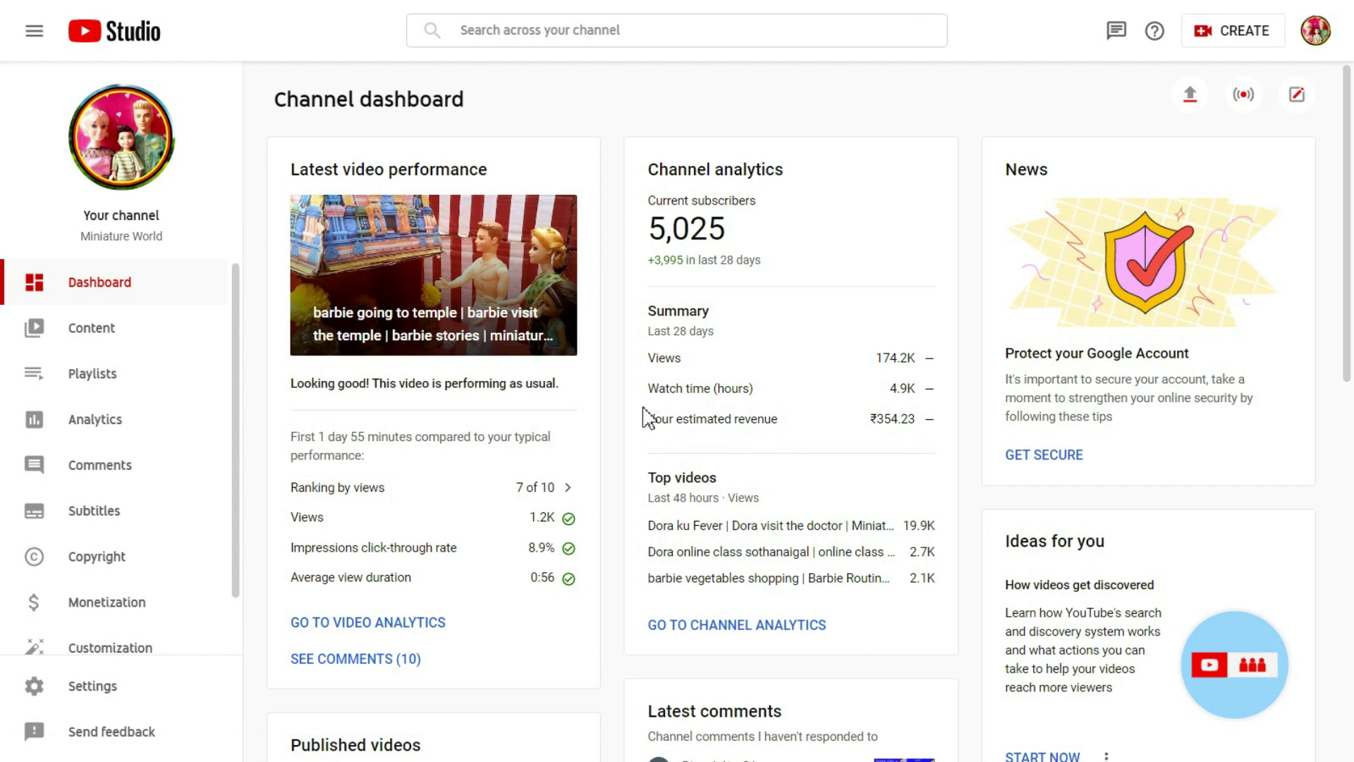
From the channel's YouTube Studio permission settings, go to the Brand Account and open its user permissions.
click(99, 694)
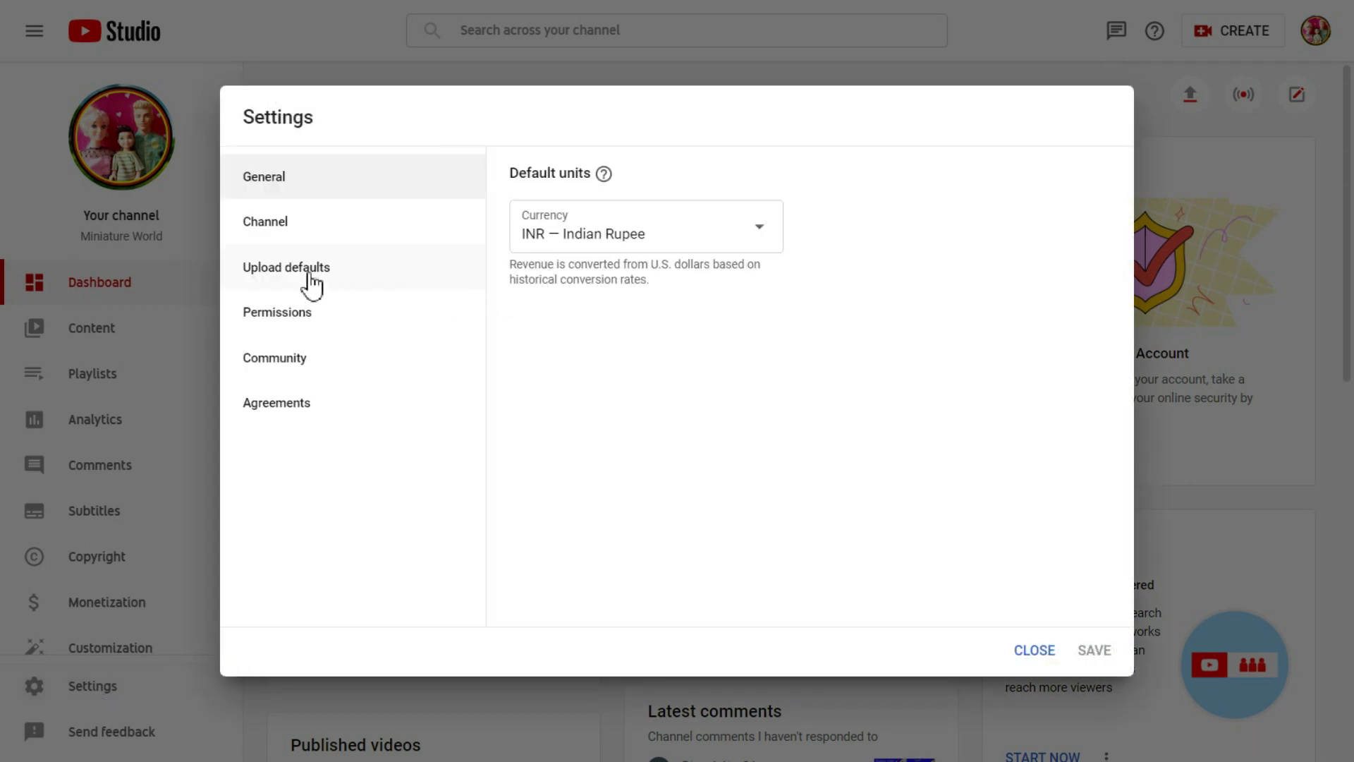
click(295, 315)
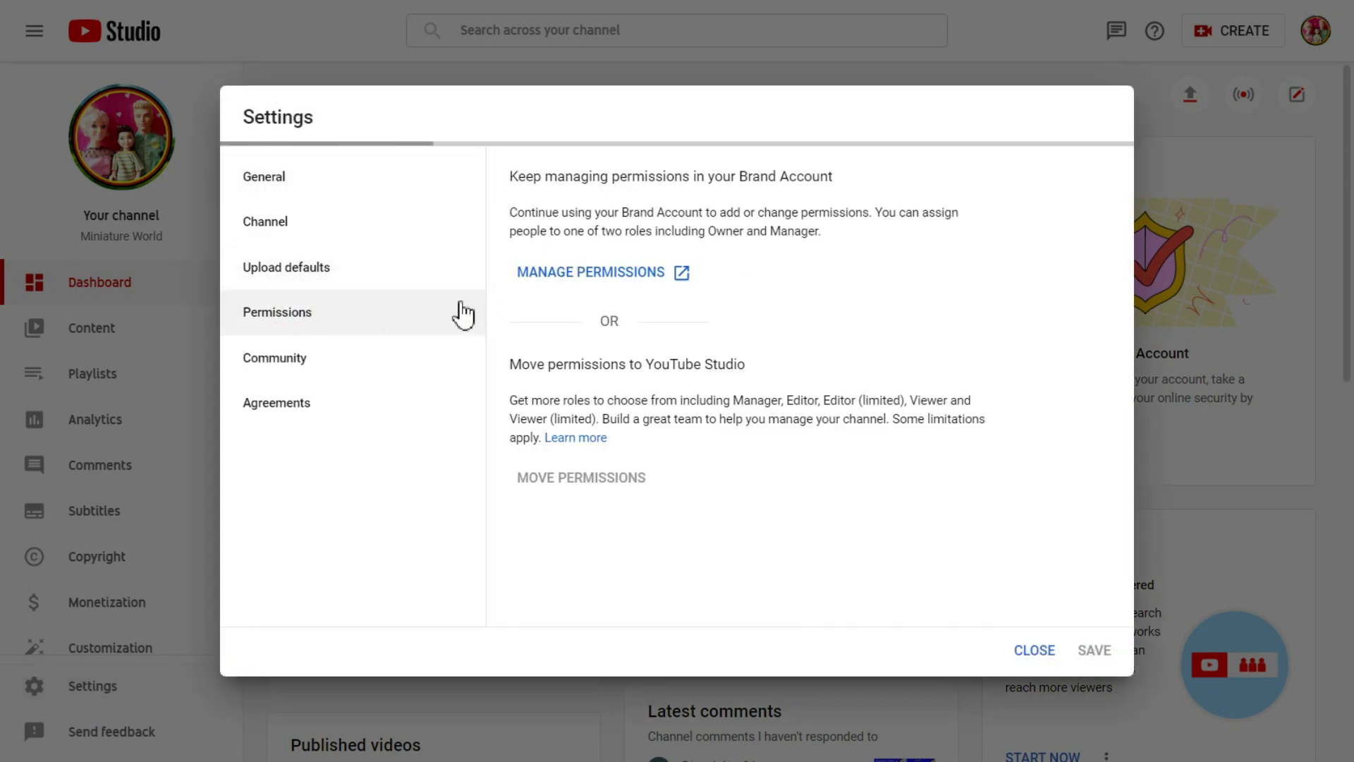
click(639, 275)
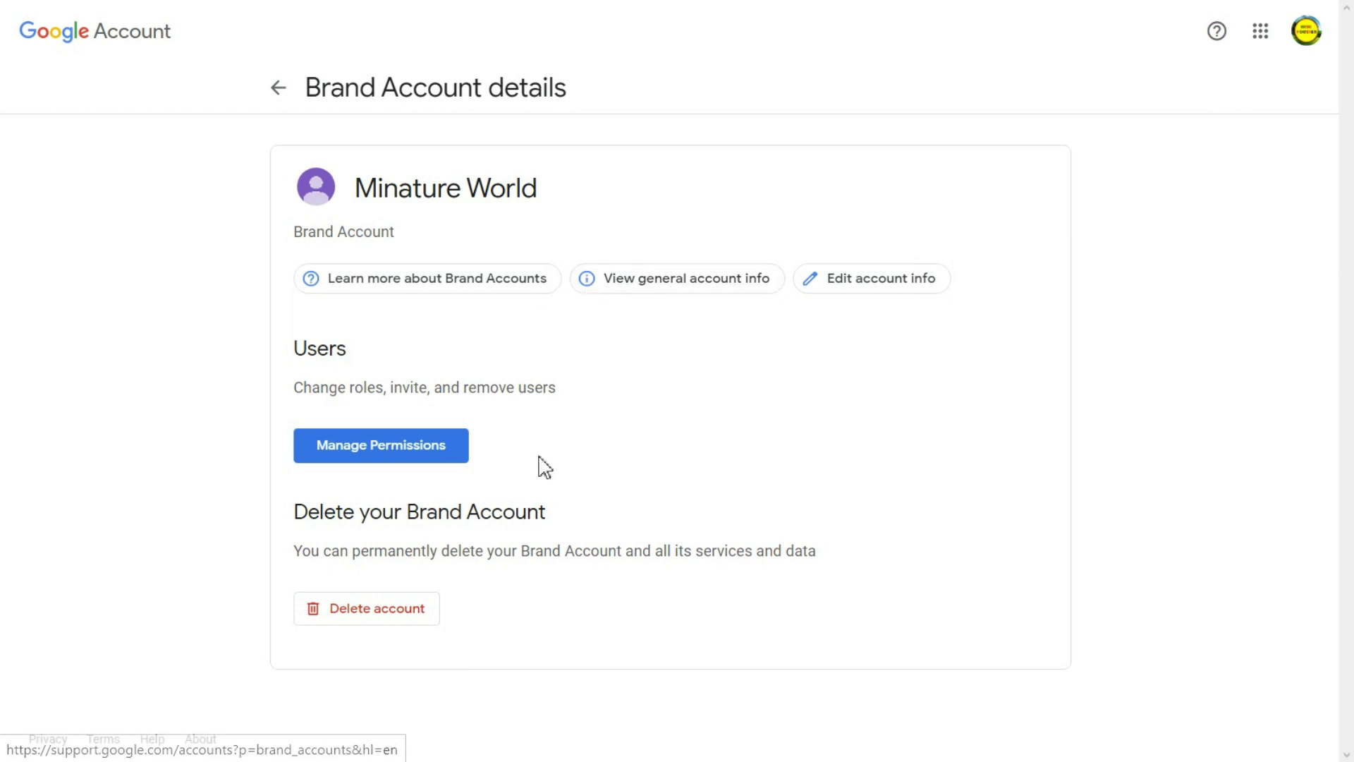
click(359, 459)
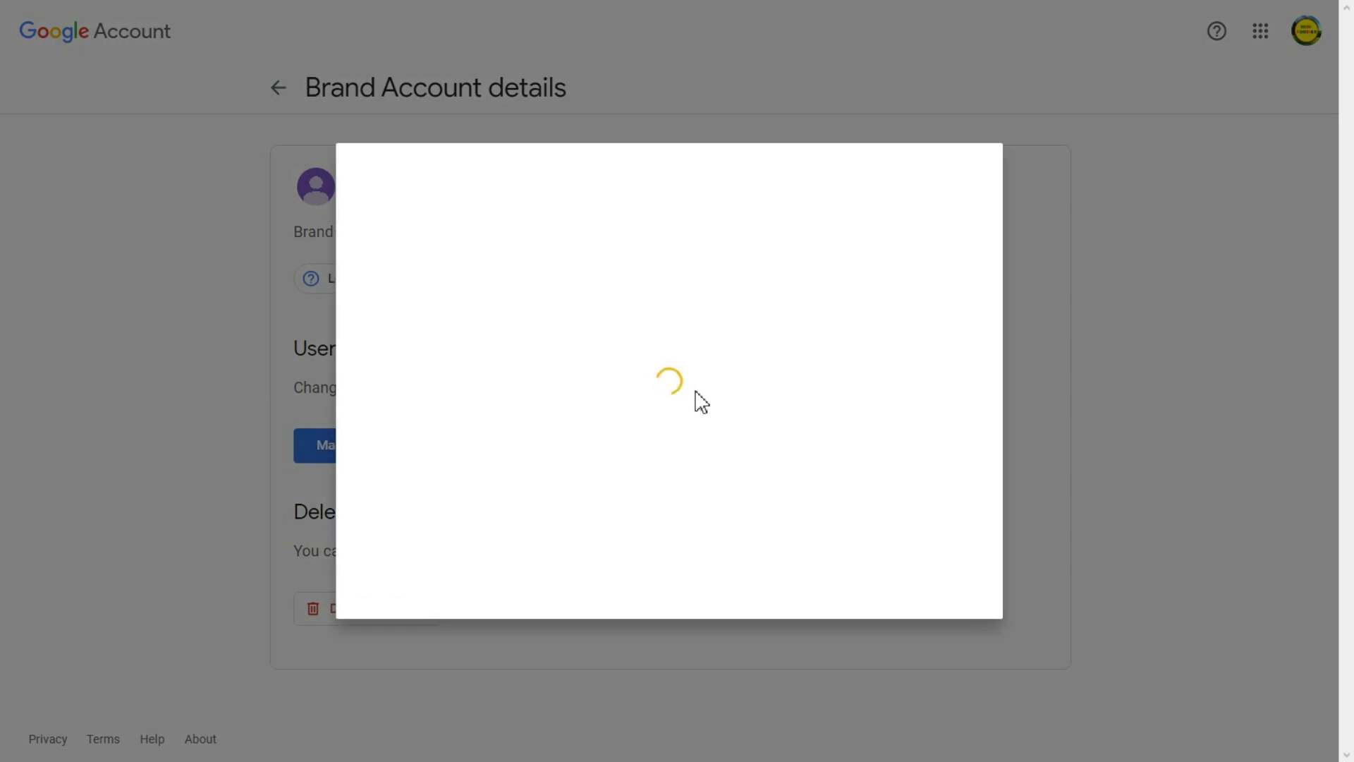
click(414, 474)
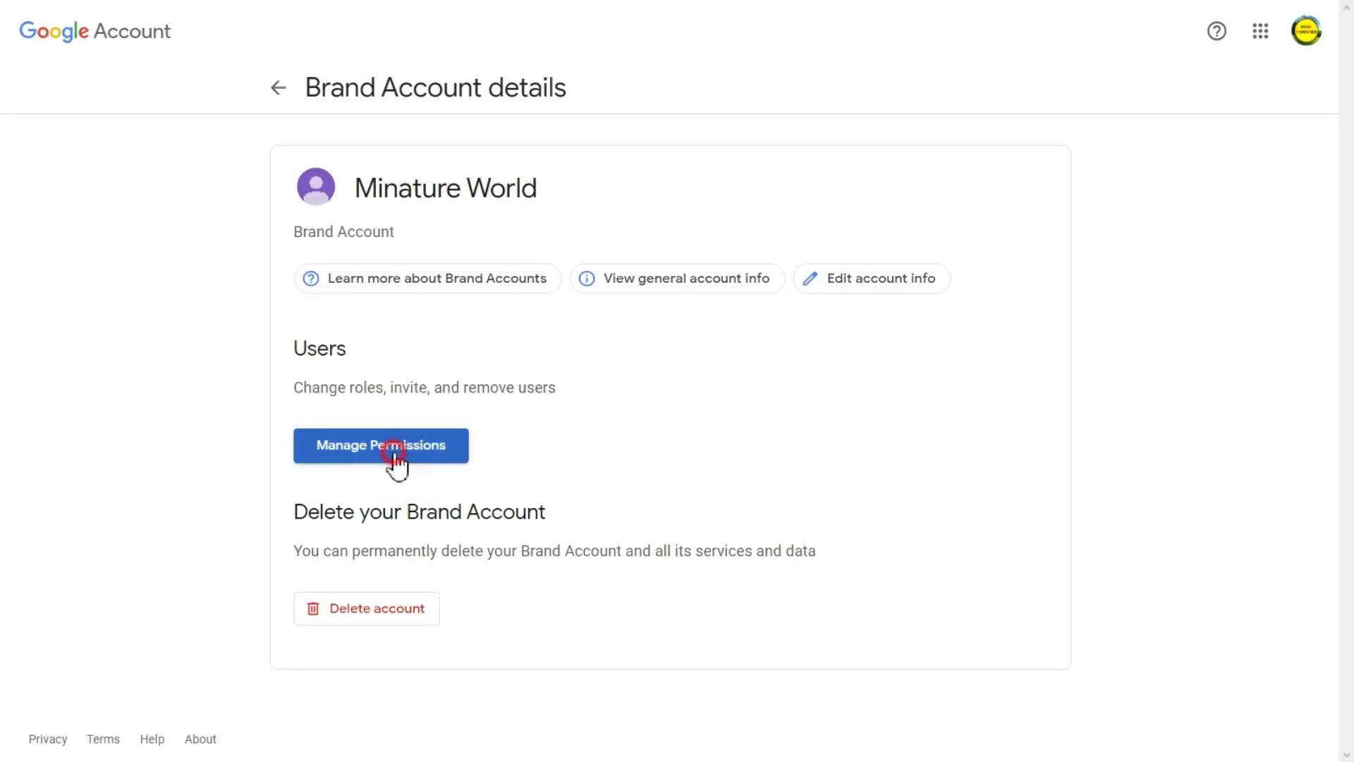
click(395, 455)
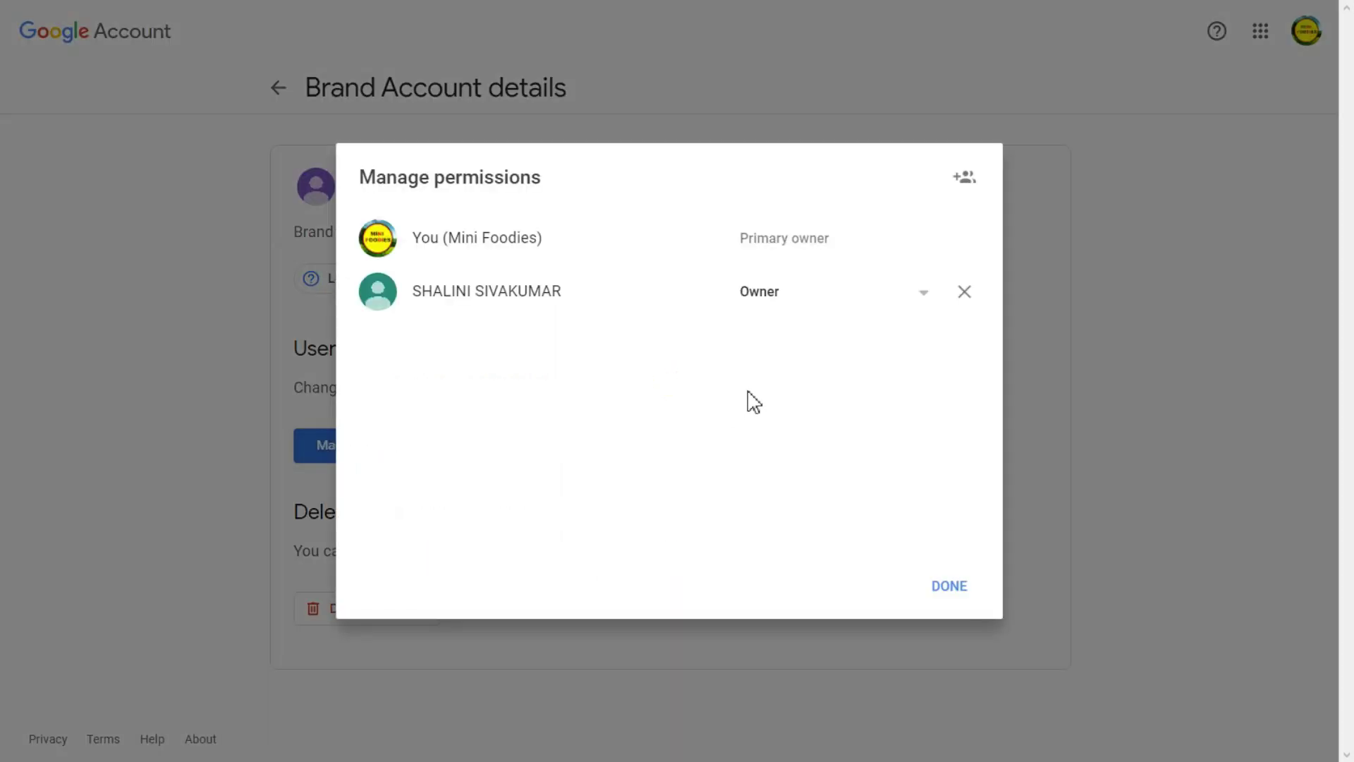
Change the other owner's role to Primary owner, transfer primary ownership of Minature World to that account, and check the resulting roles.
drag(731, 235, 855, 243)
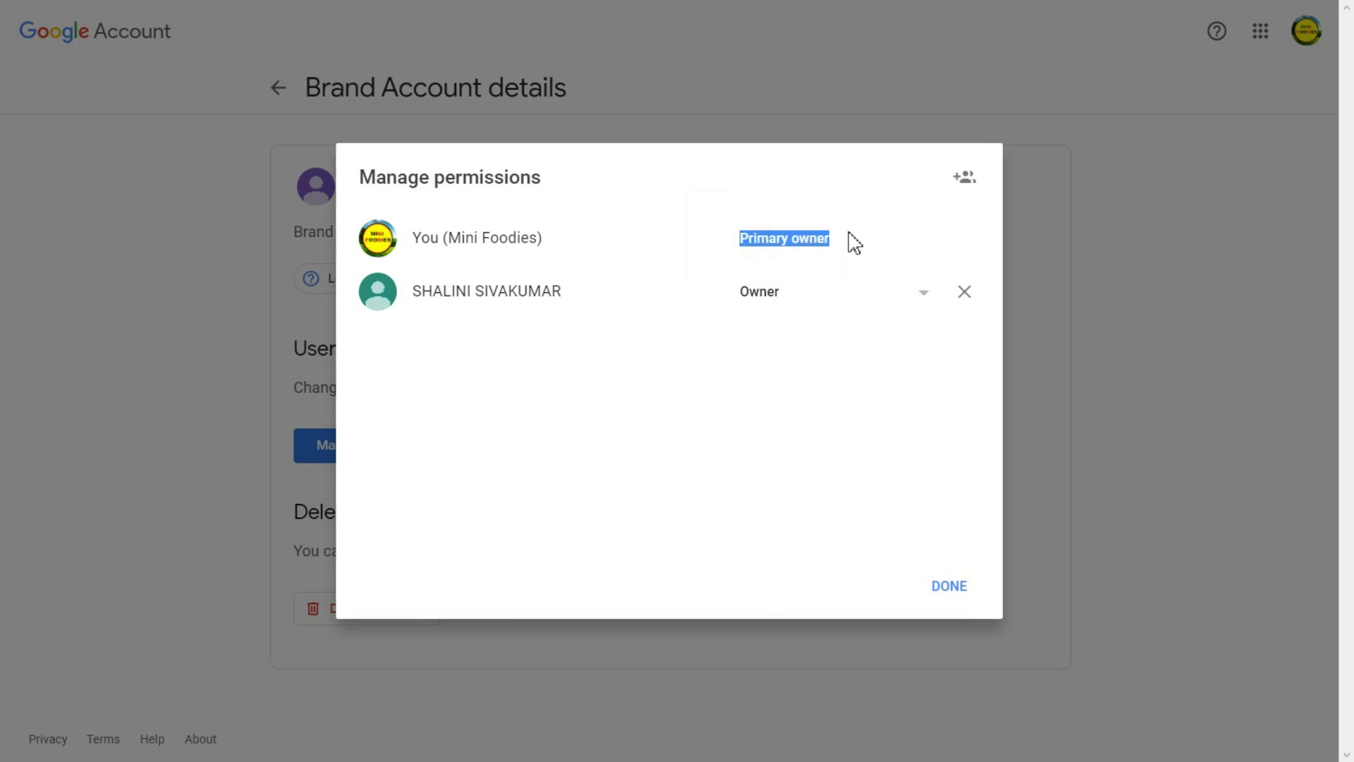
click(848, 233)
click(868, 296)
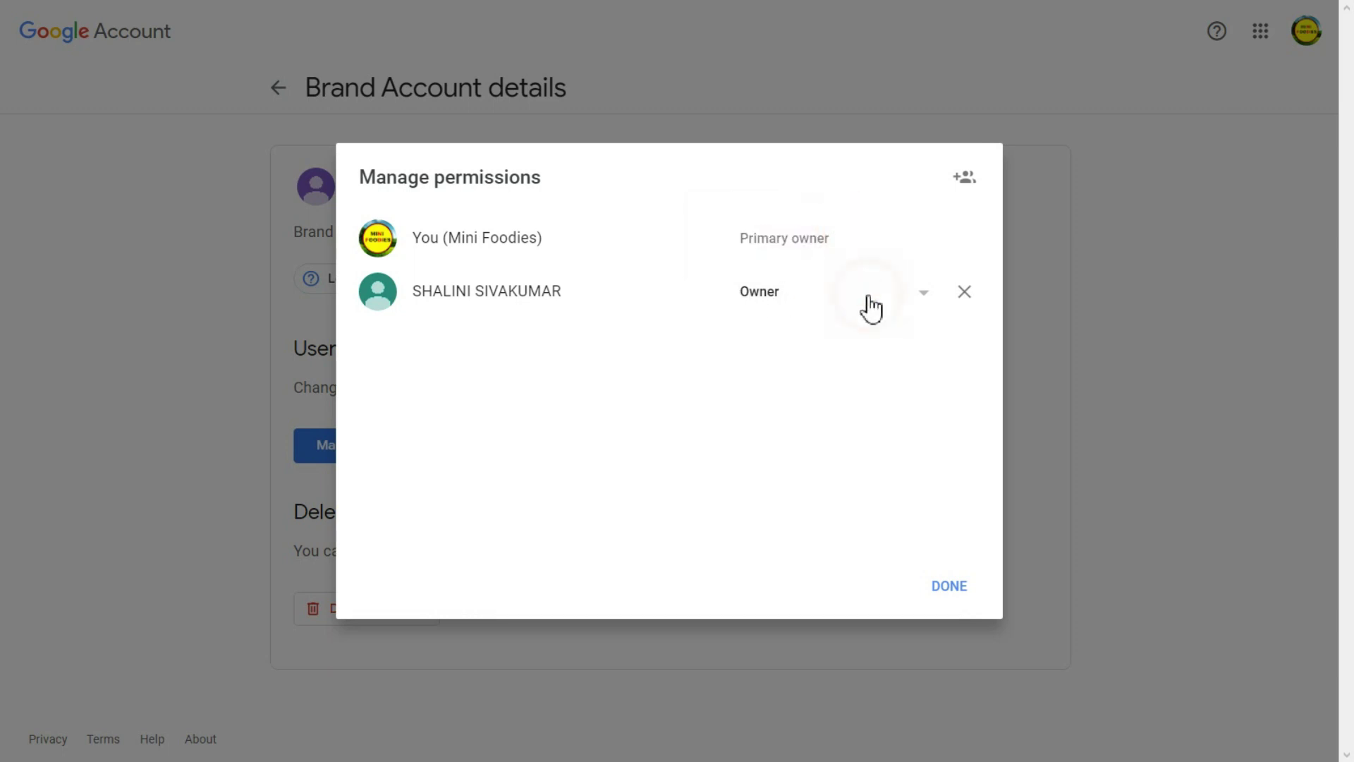
click(760, 259)
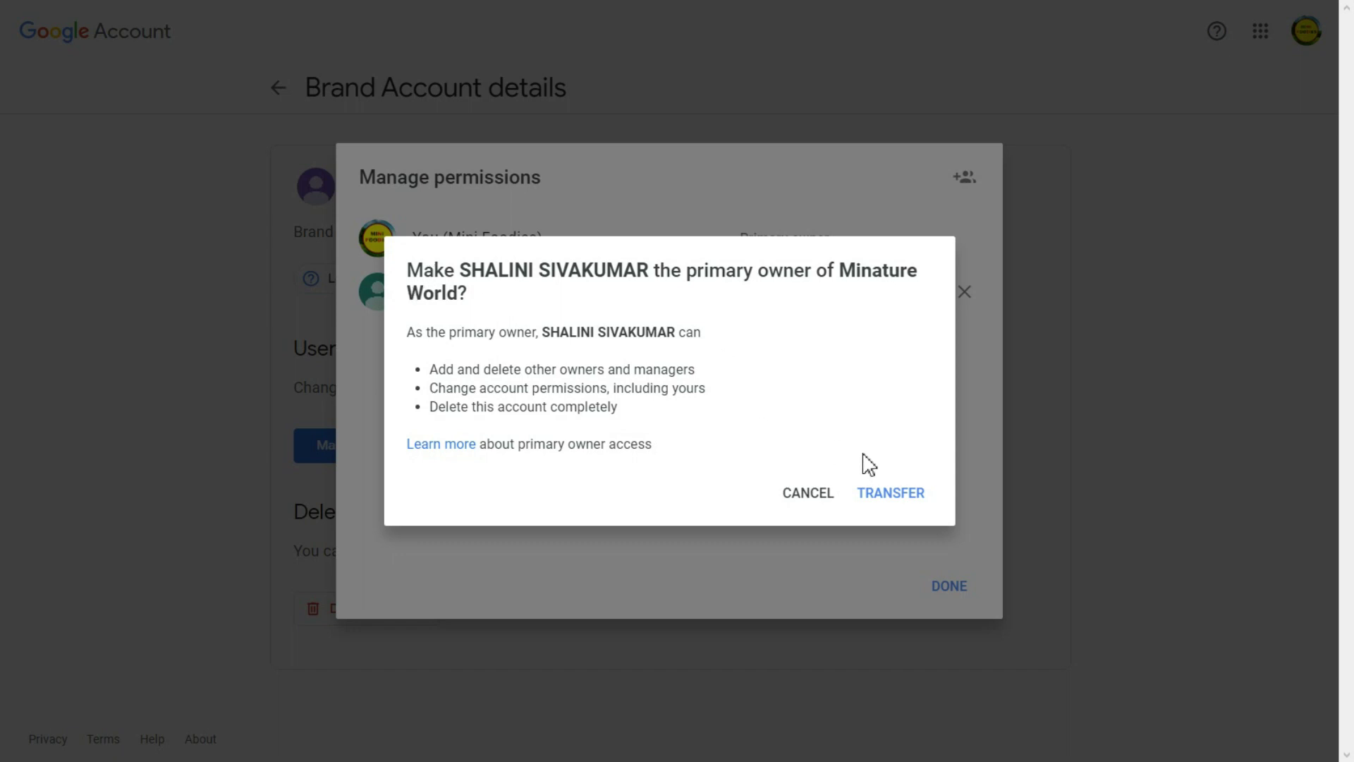
click(892, 493)
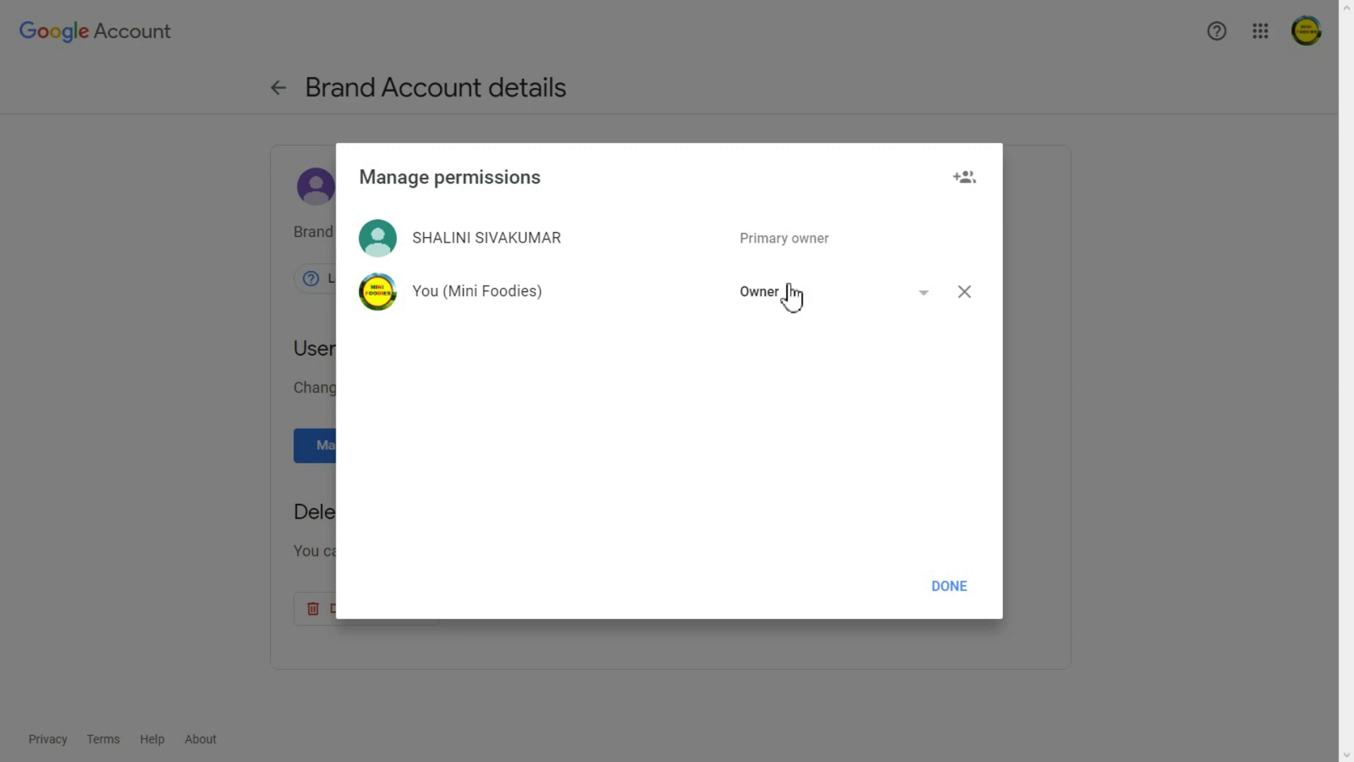
drag(737, 239, 749, 239)
drag(885, 243, 879, 234)
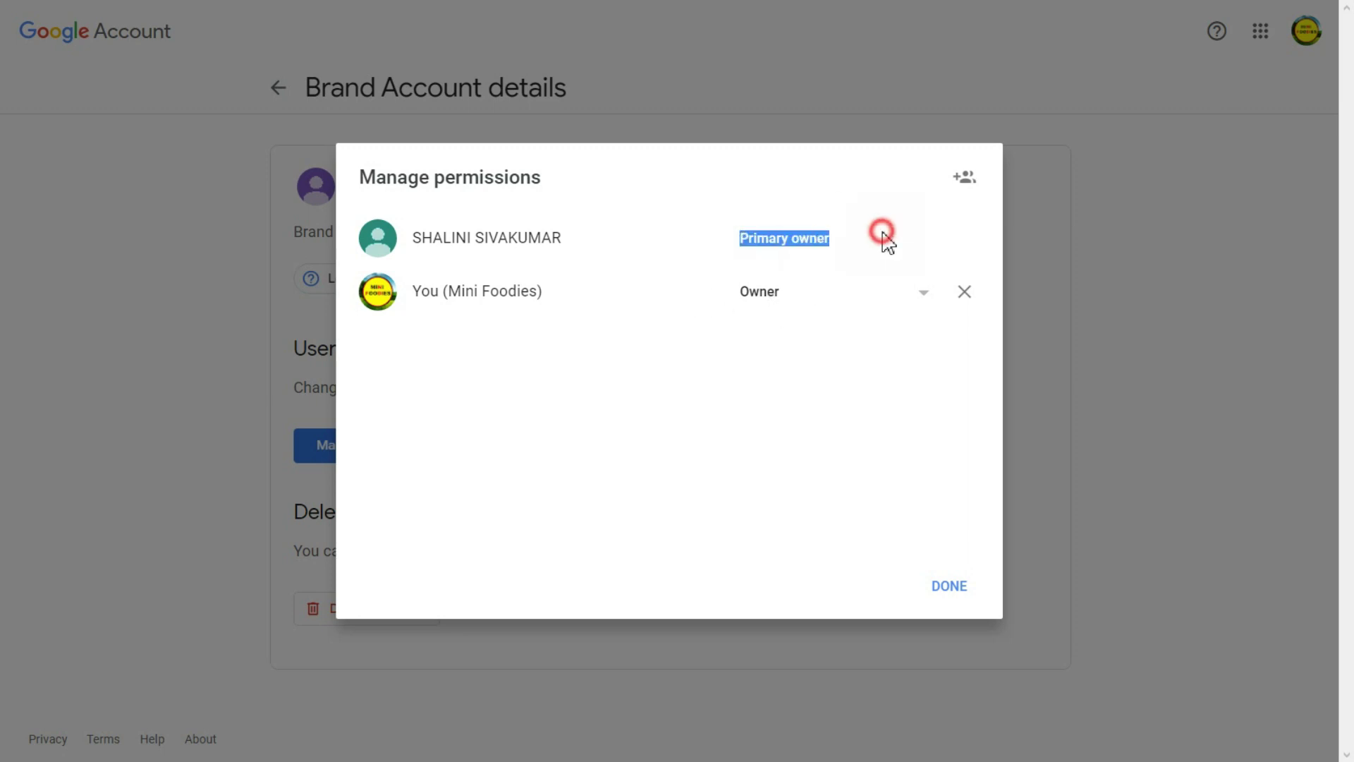
click(523, 237)
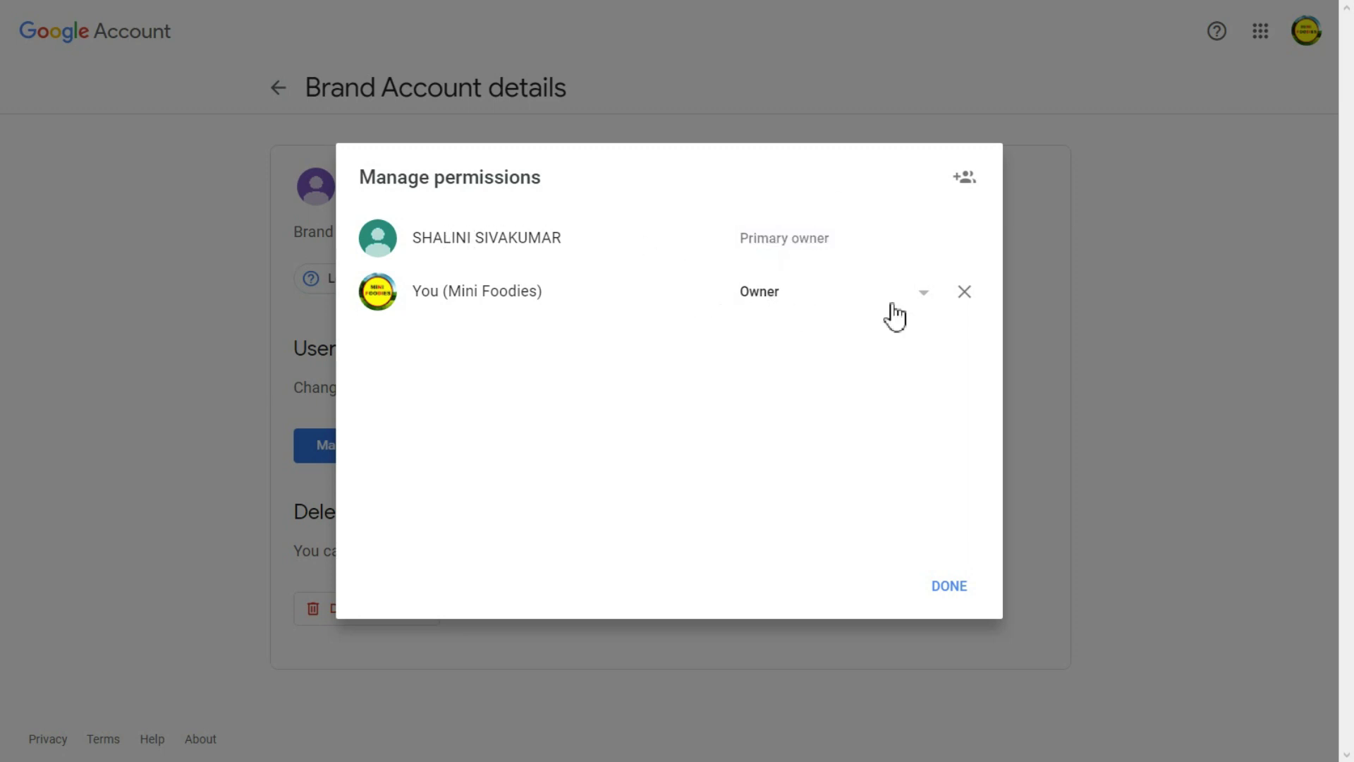
Remove your own Mini Foodies account from Minature World's permissions after reviewing the loss-of-access notice.
click(965, 292)
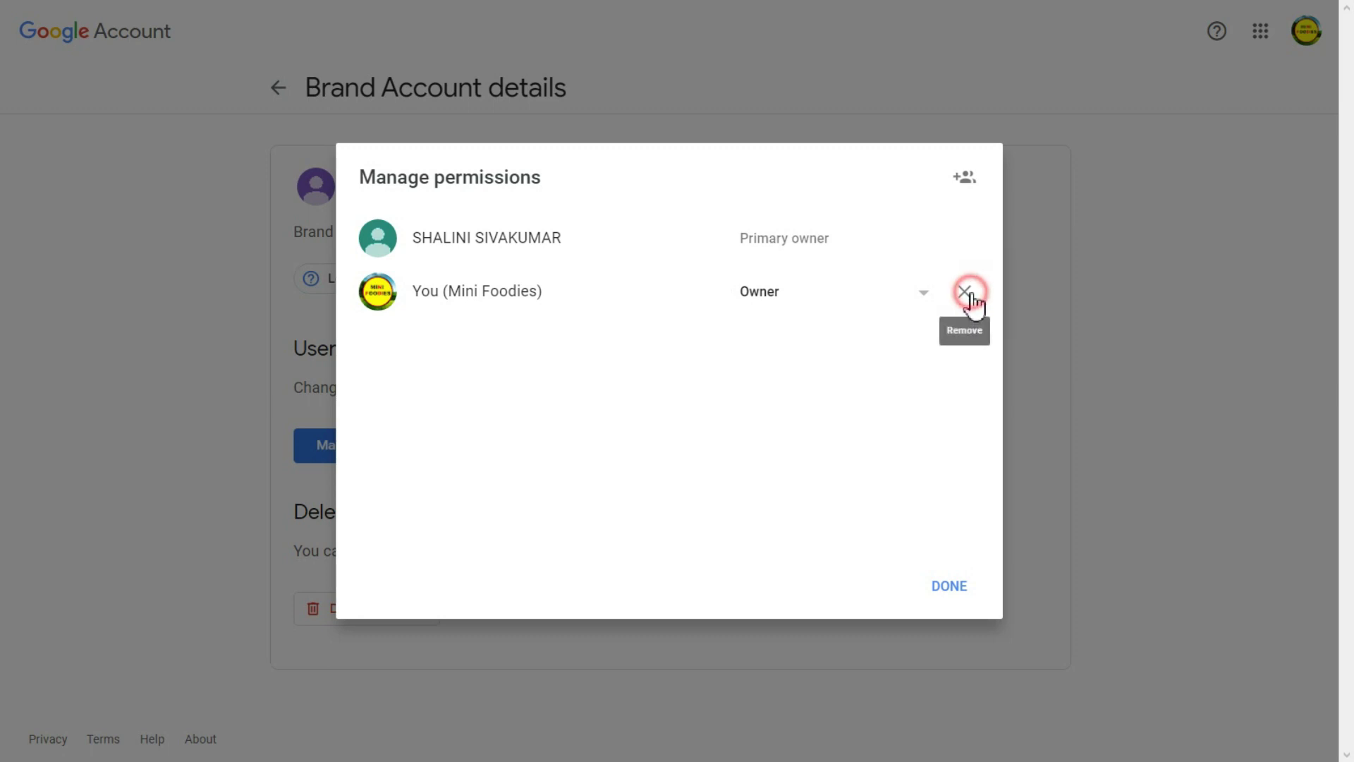
click(965, 292)
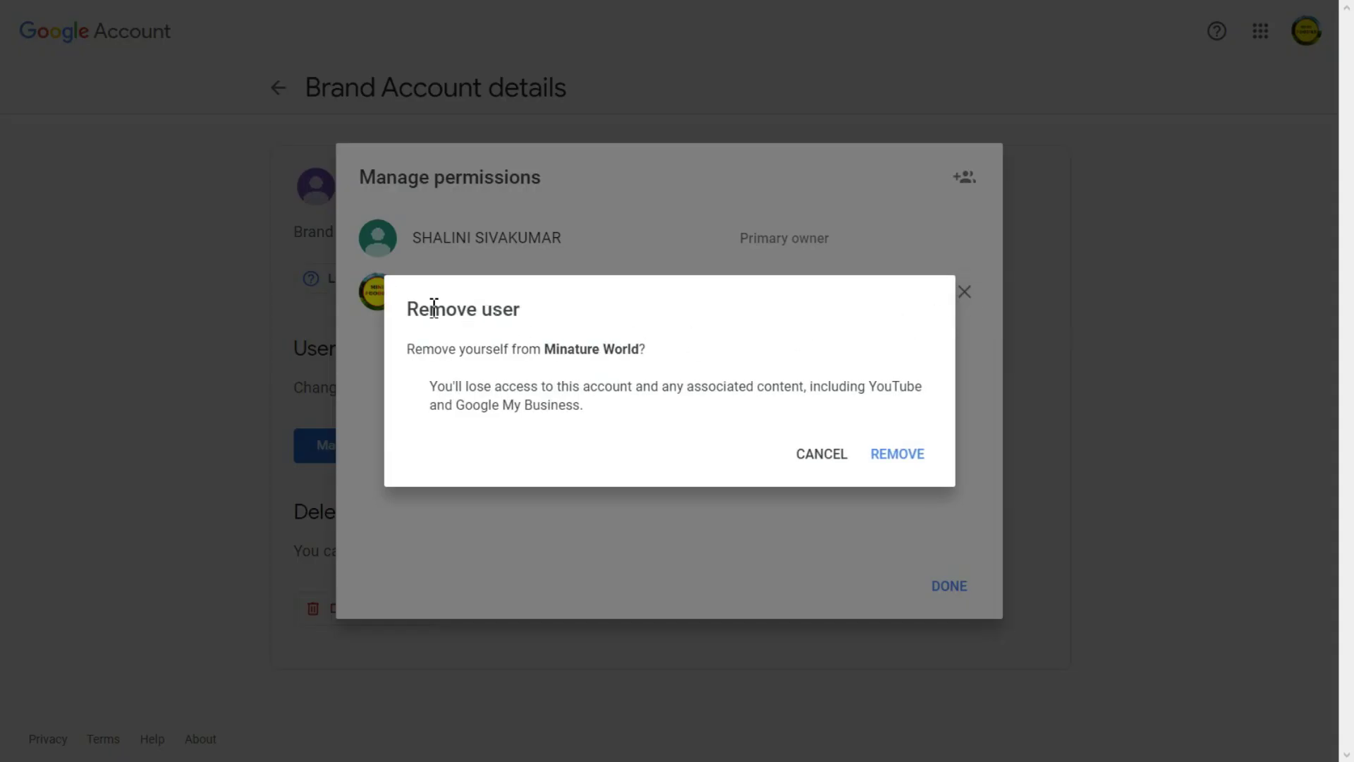
drag(434, 308, 520, 303)
click(511, 303)
drag(430, 387, 484, 386)
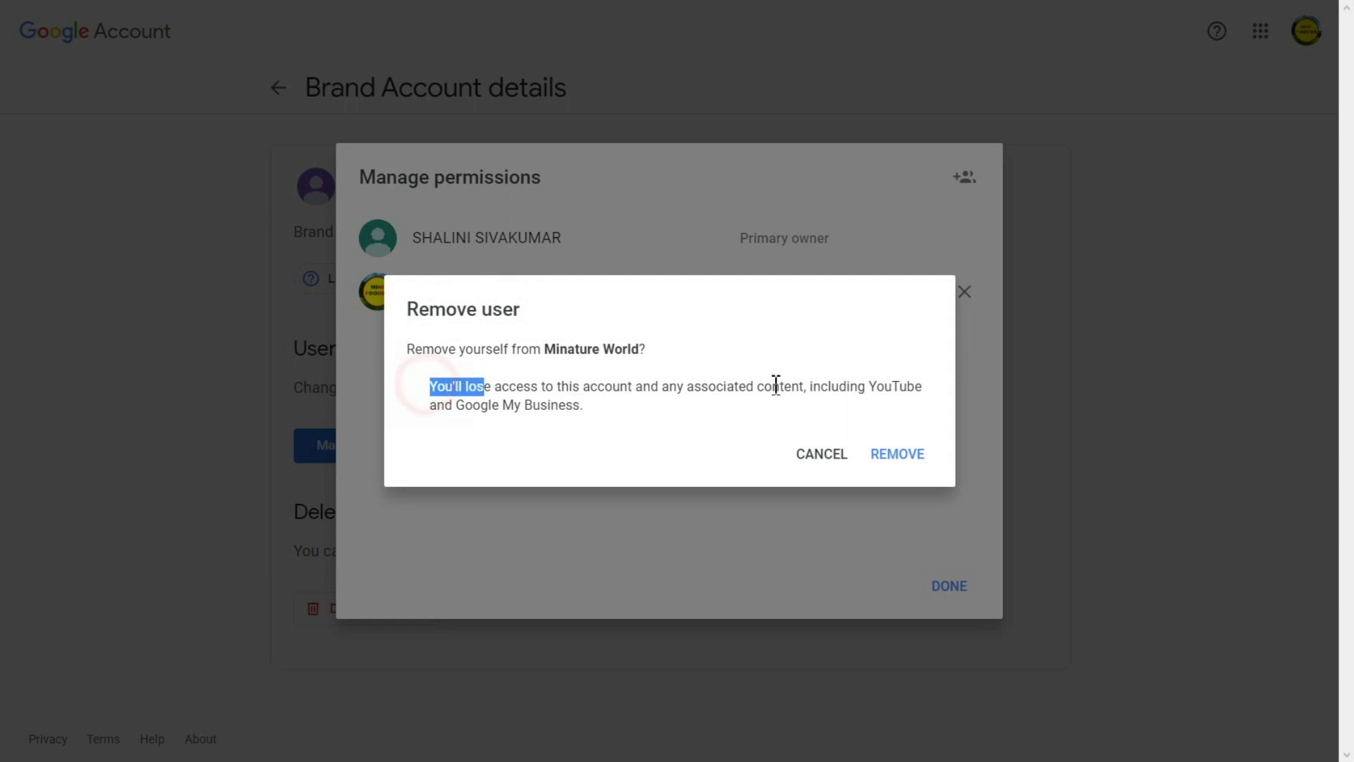
drag(775, 386, 909, 416)
click(858, 379)
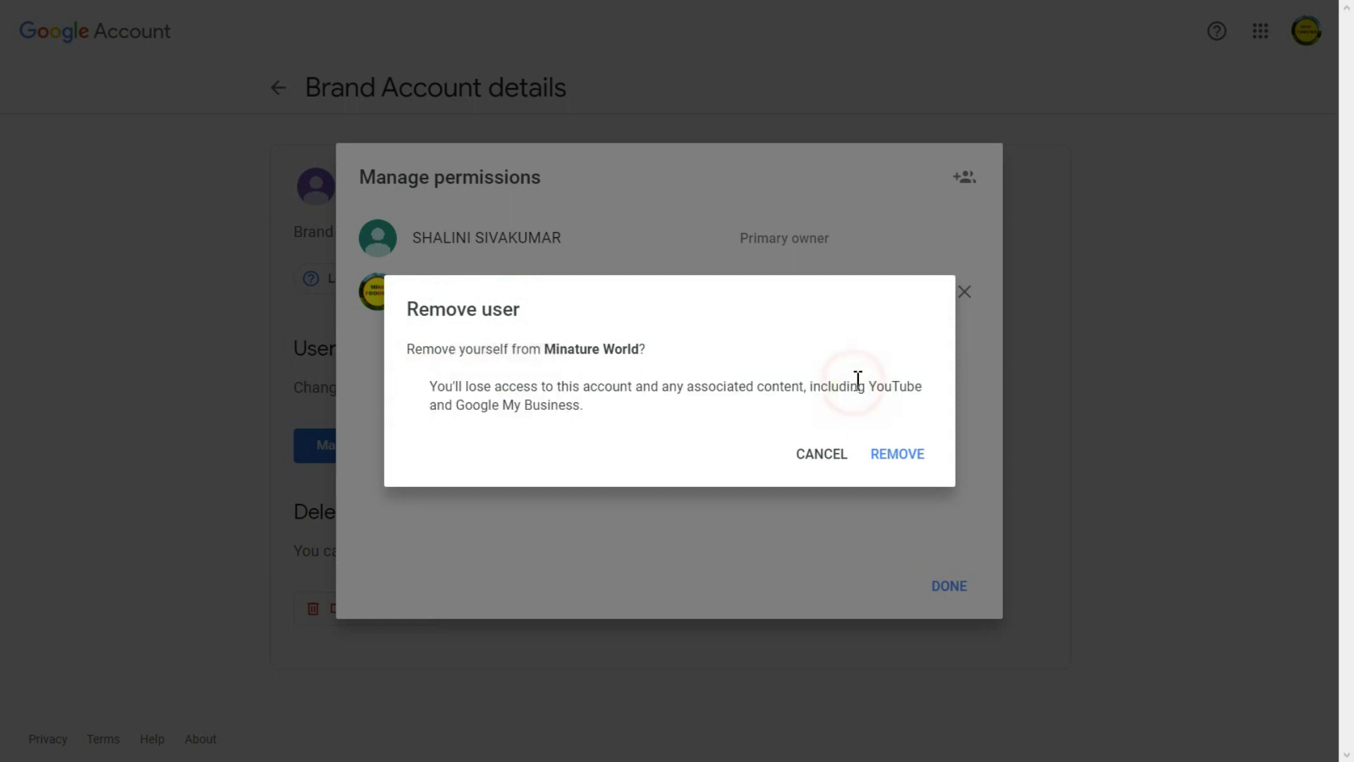
click(897, 455)
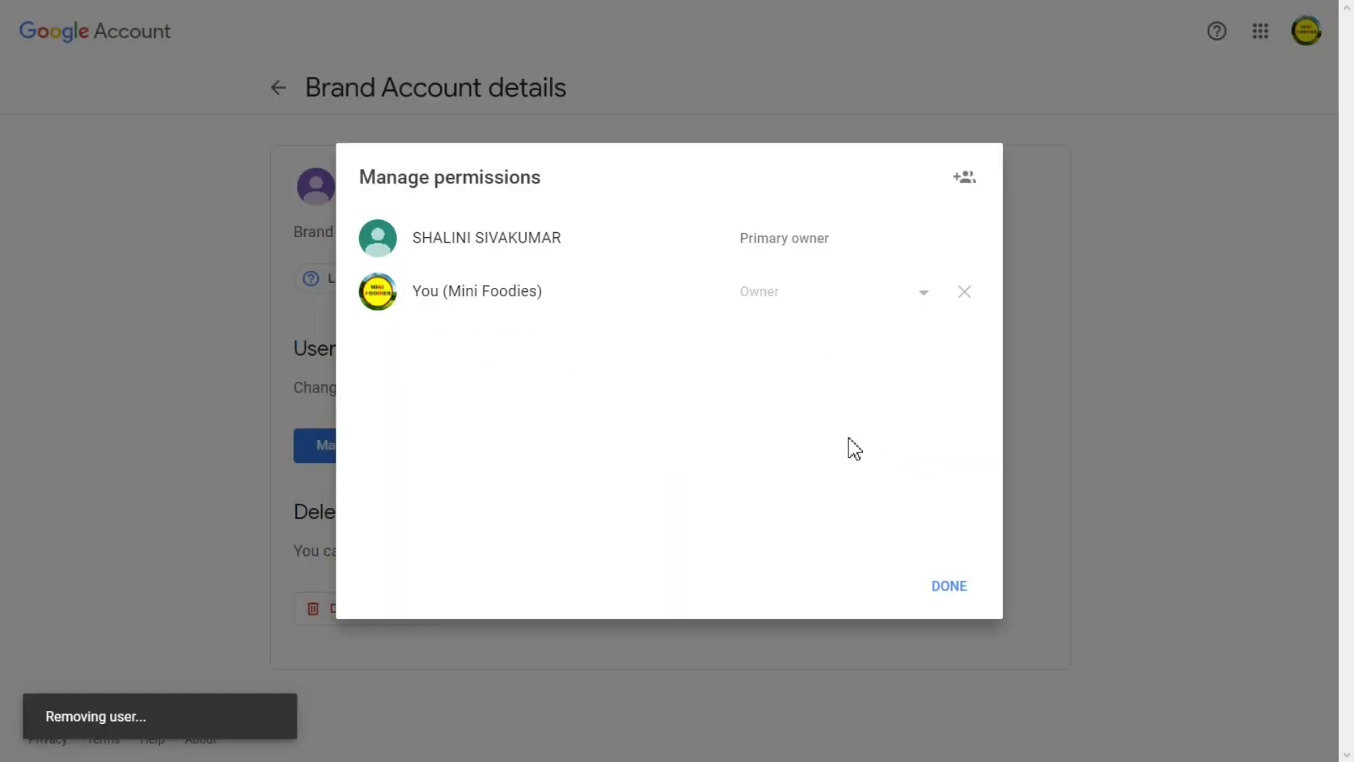